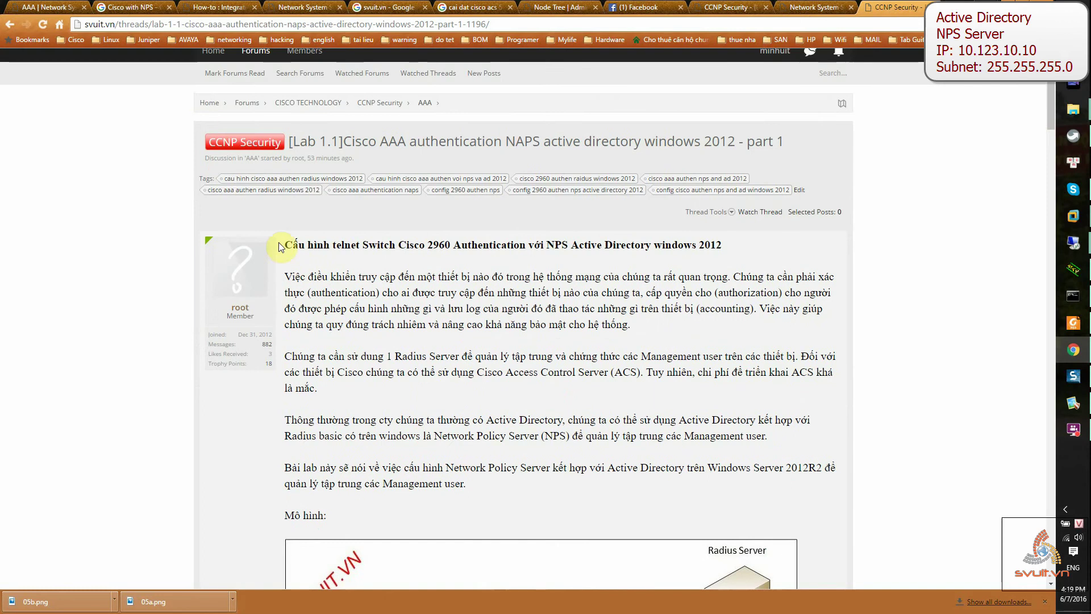
# Scroll the svuit.vn lab article to its PC, Switch 2960 and NPS diagram, then show the remote sessions.
pyautogui.moveTo(285, 243); pyautogui.dragTo(762, 244)
pyautogui.scroll(-4, 580, 282)
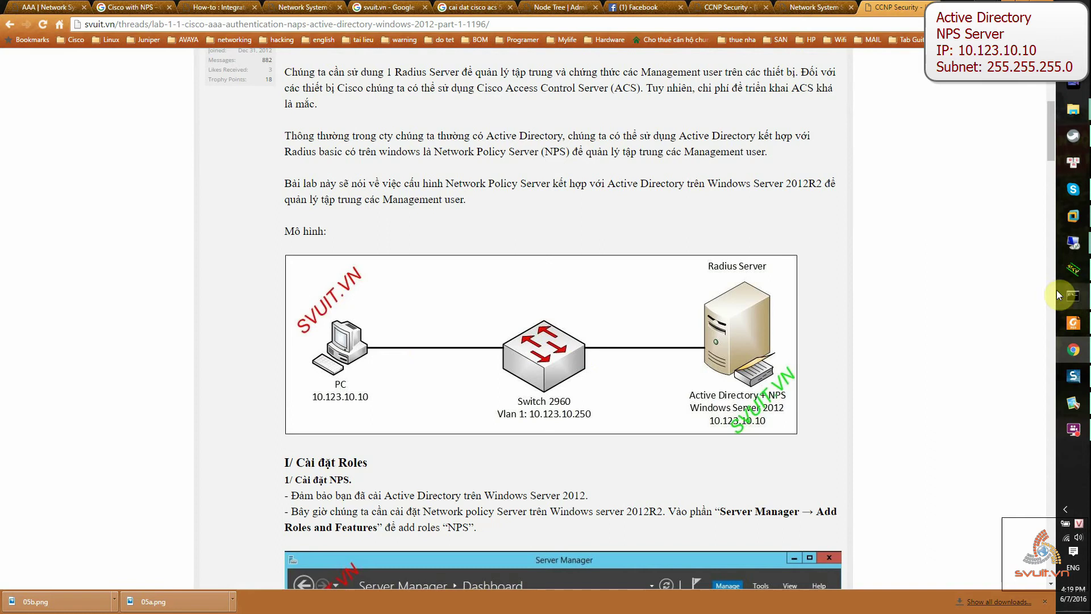
pyautogui.click(1072, 256)
# On the 10.123.10.10 server, search 'cmd' and open an administrator Command Prompt.
pyautogui.click(1016, 274)
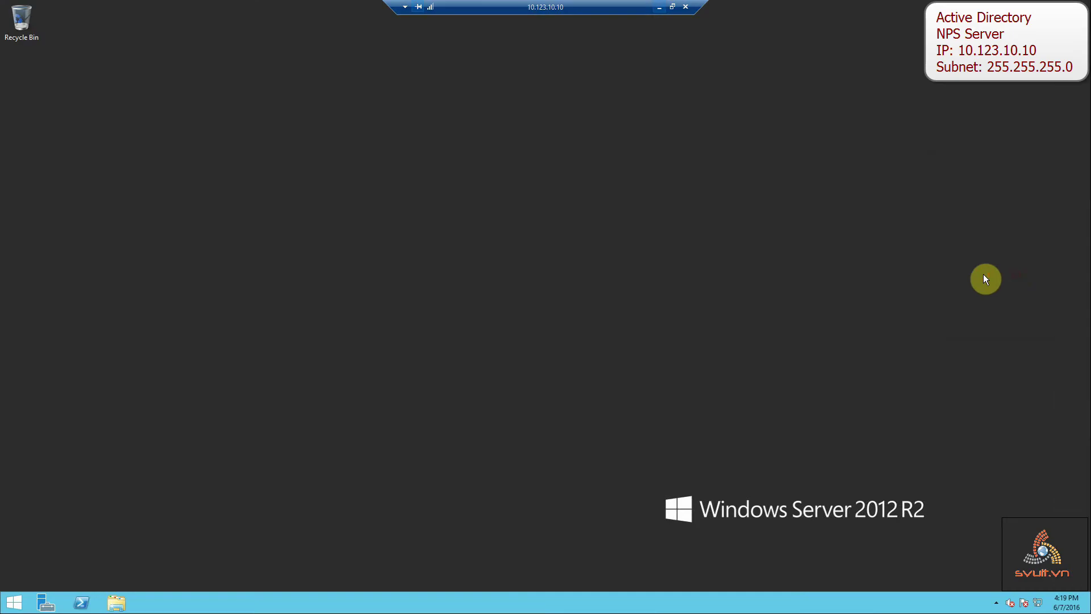
pyautogui.click(20, 596)
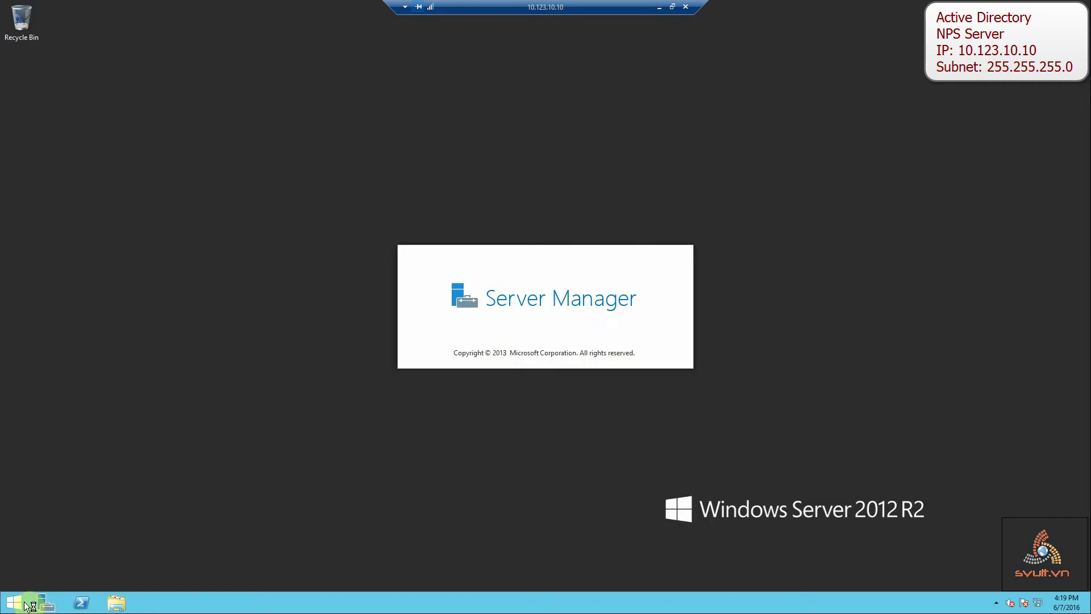
pyautogui.click(16, 603)
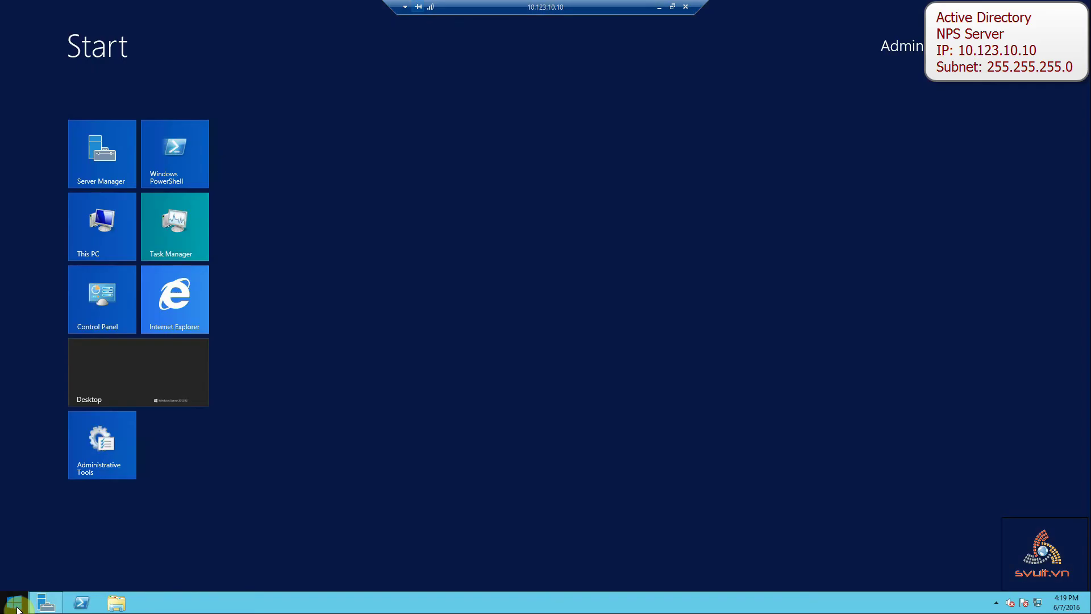
pyautogui.write('cmd')
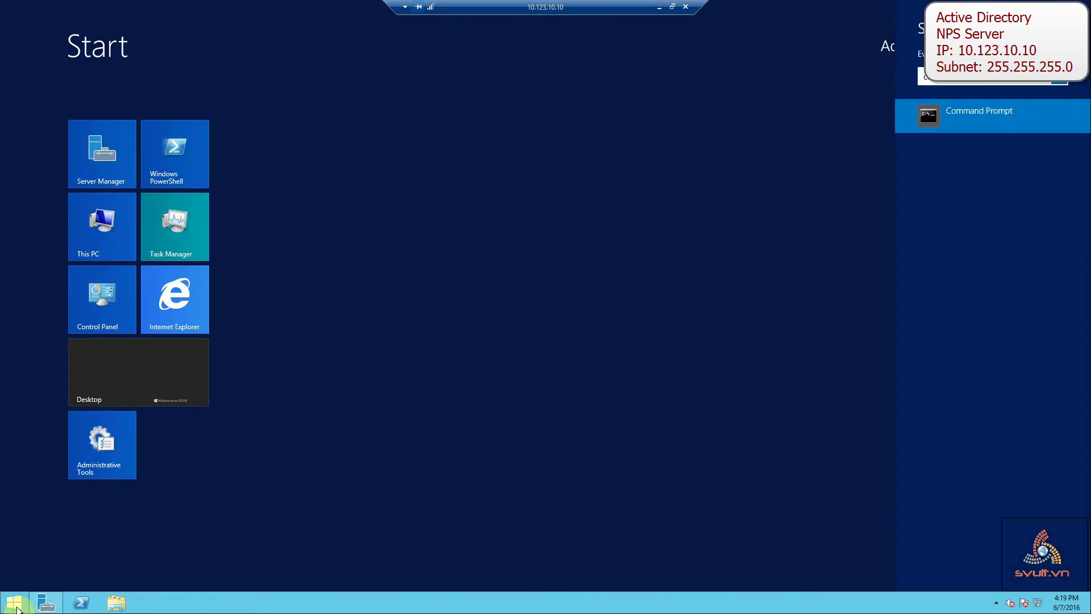
pyautogui.press('Return')
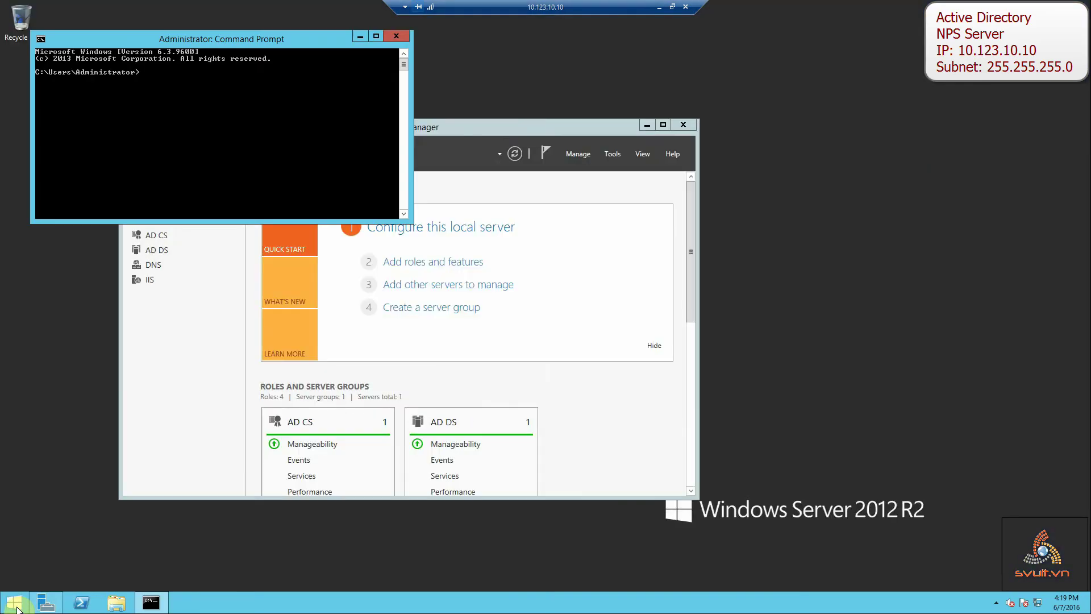
# Clear the console and run ipconfig /all.
pyautogui.write('cd c')
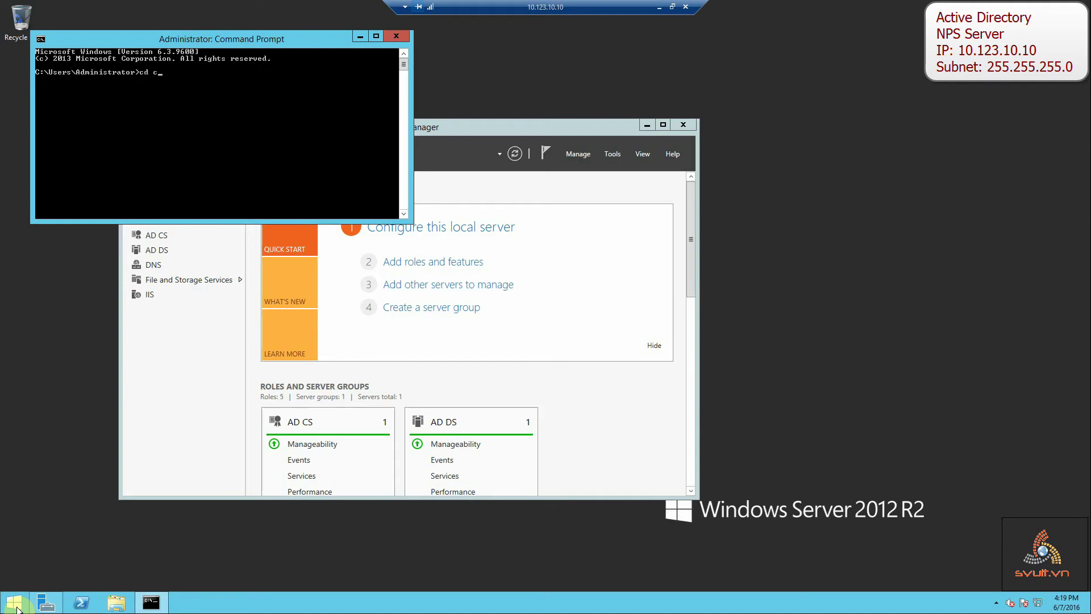
pyautogui.write('cls')
pyautogui.press('Return')
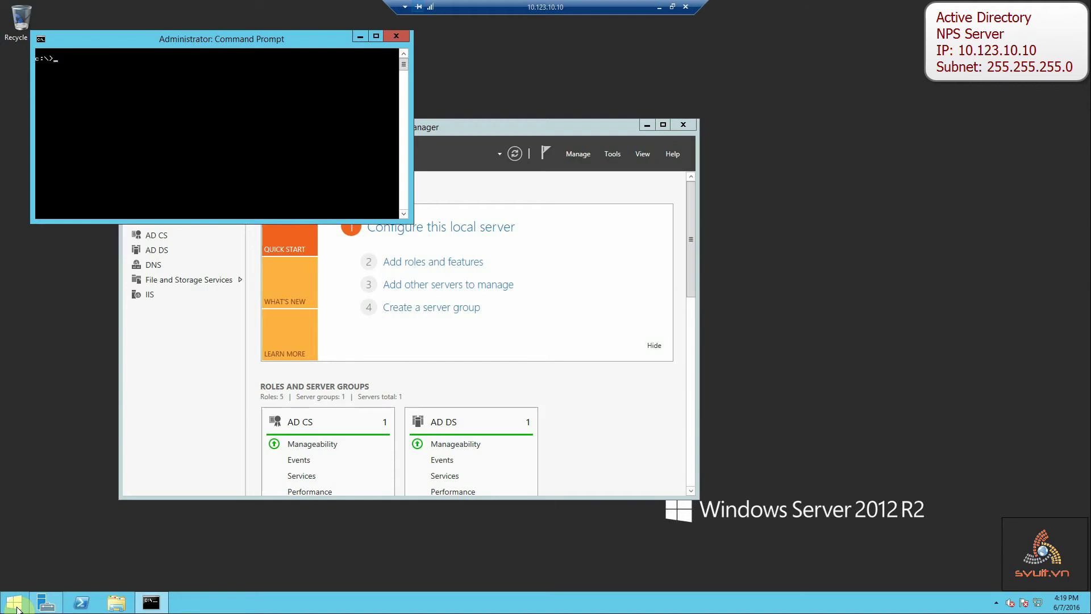
pyautogui.write('ipconfig /all')
pyautogui.press('Return')
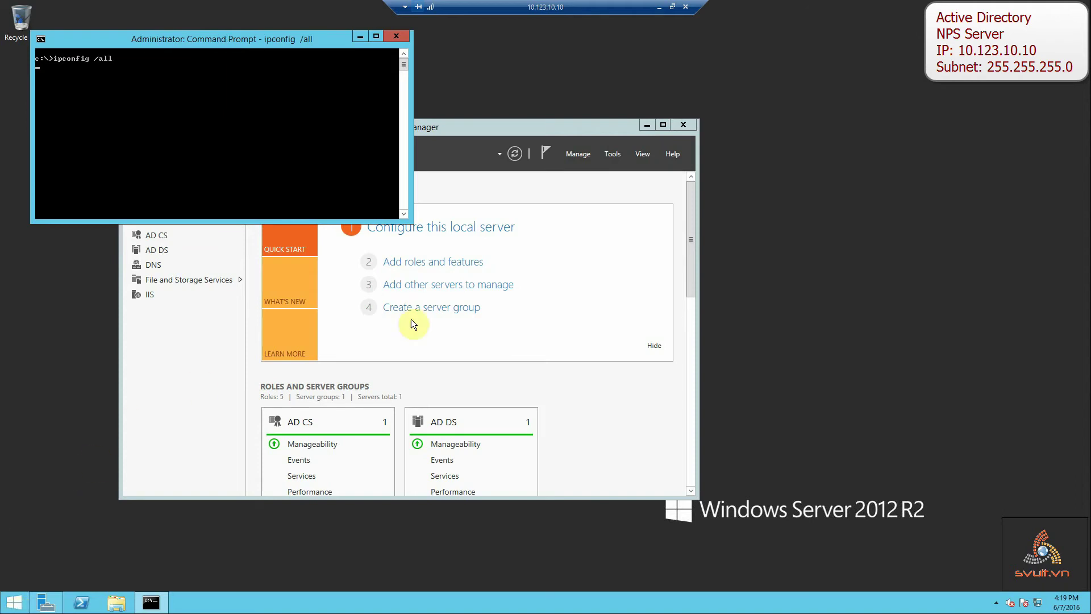
# Mark the Ethernet0 block showing address 10.123.10.10 in the console output.
pyautogui.moveTo(497, 135); pyautogui.dragTo(779, 89)
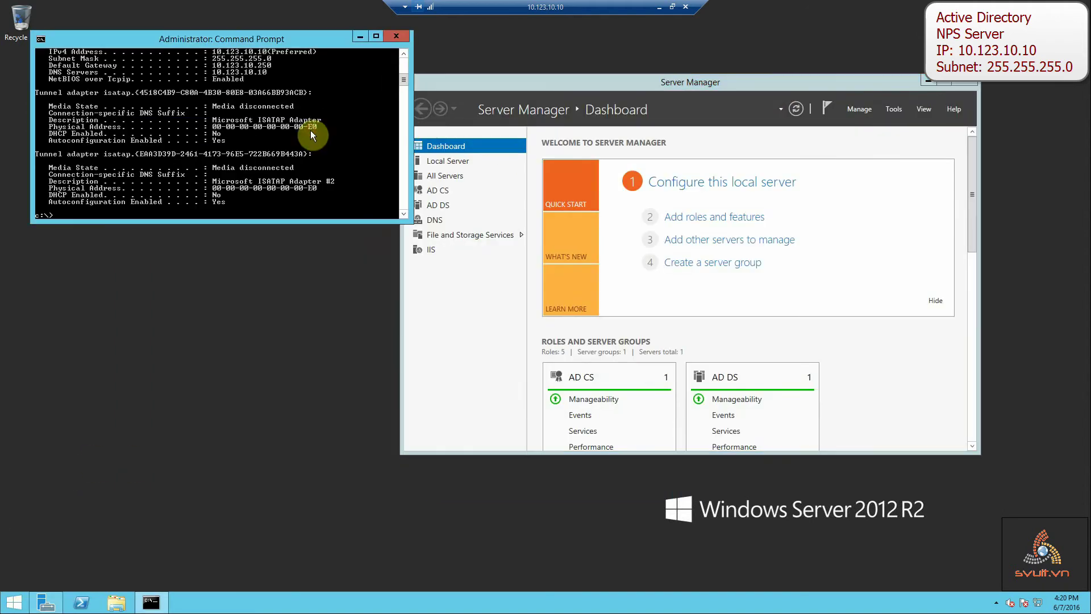
pyautogui.scroll(2, 310, 131)
pyautogui.scroll(2, 208, 128)
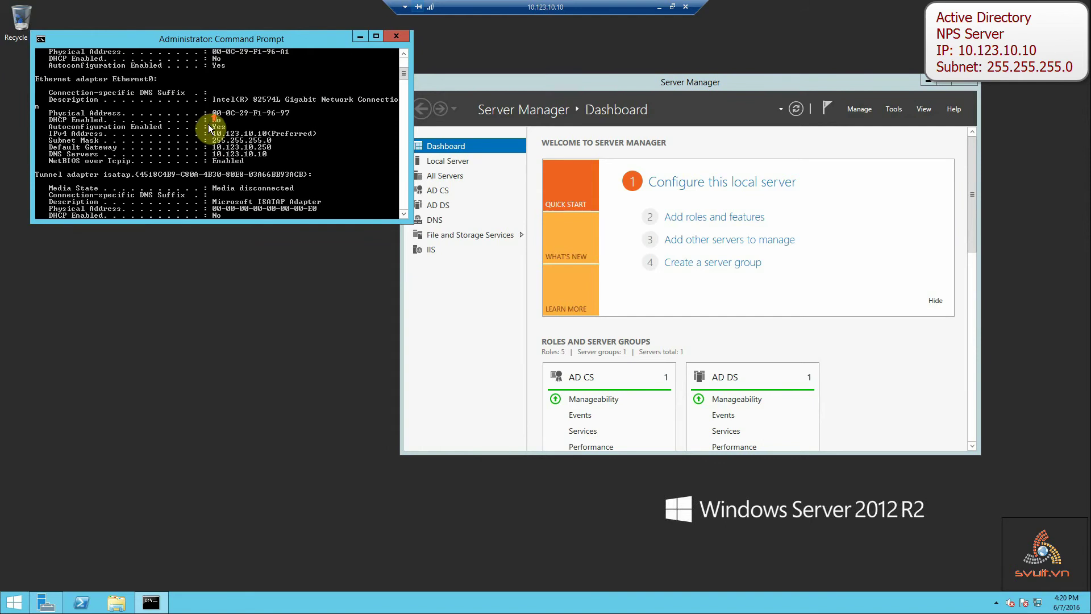
pyautogui.rightClick(131, 119)
pyautogui.click(150, 127)
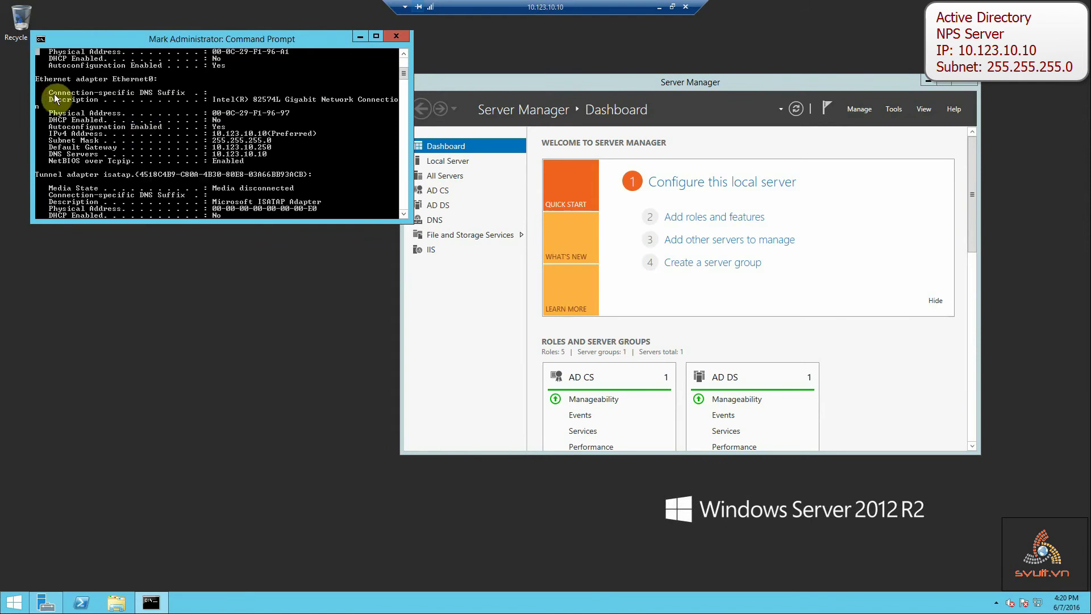
pyautogui.moveTo(36, 78); pyautogui.dragTo(321, 166)
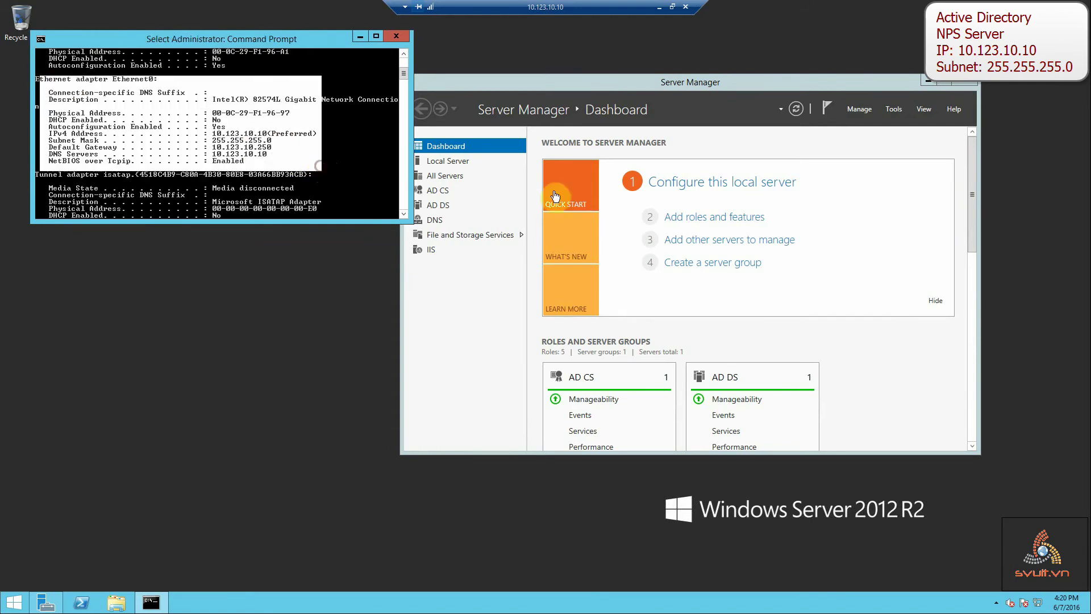
pyautogui.click(549, 82)
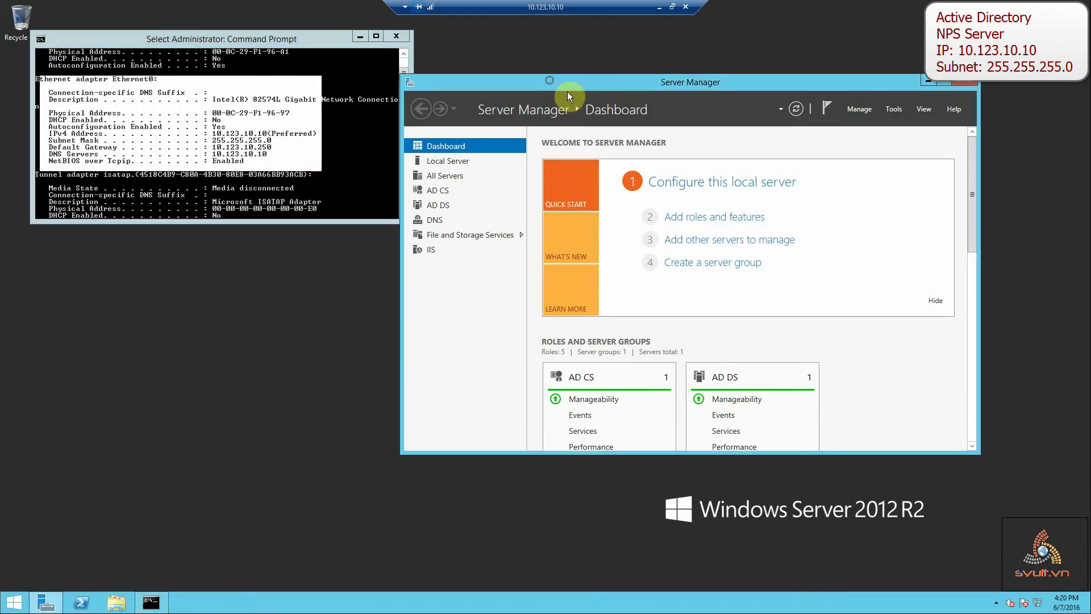
# In Add Roles and Features, select Network Policy and Access Services with its required features.
pyautogui.click(703, 216)
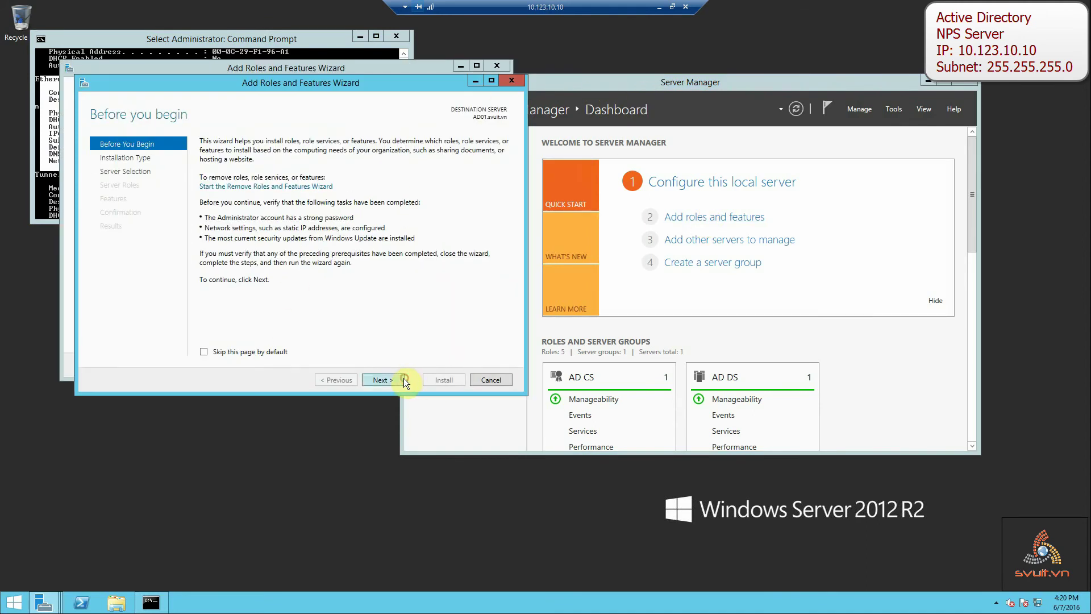
pyautogui.click(403, 379)
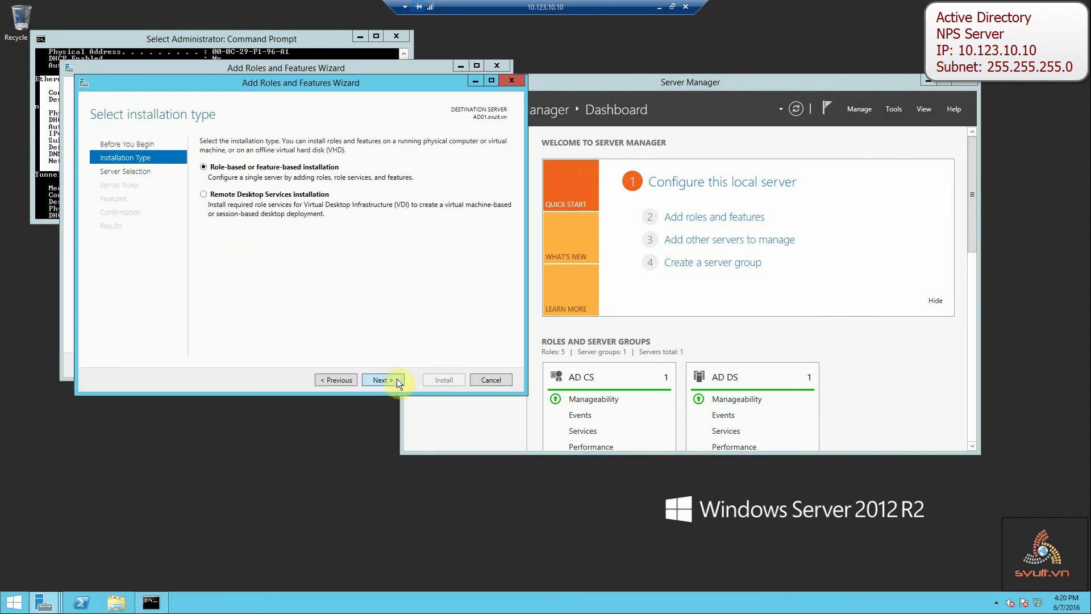
pyautogui.click(396, 380)
pyautogui.click(397, 379)
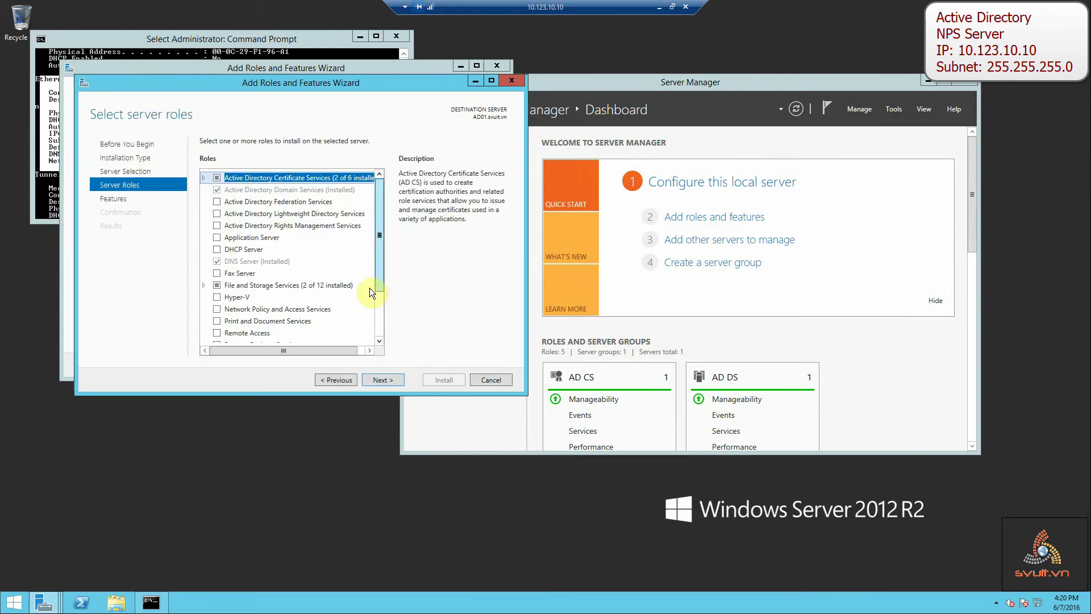
pyautogui.scroll(-2, 296, 295)
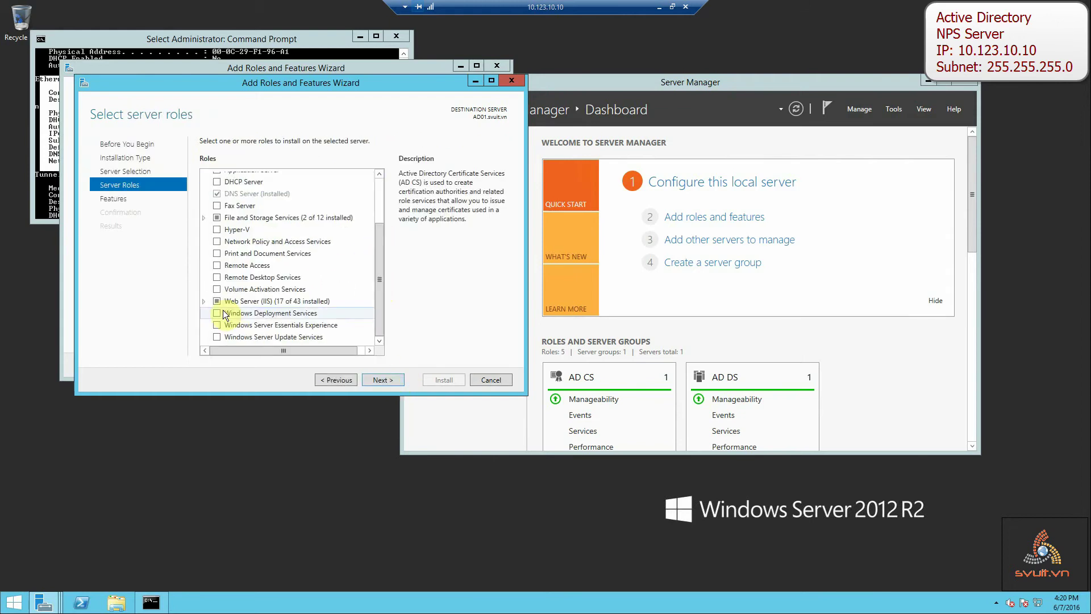
pyautogui.click(218, 241)
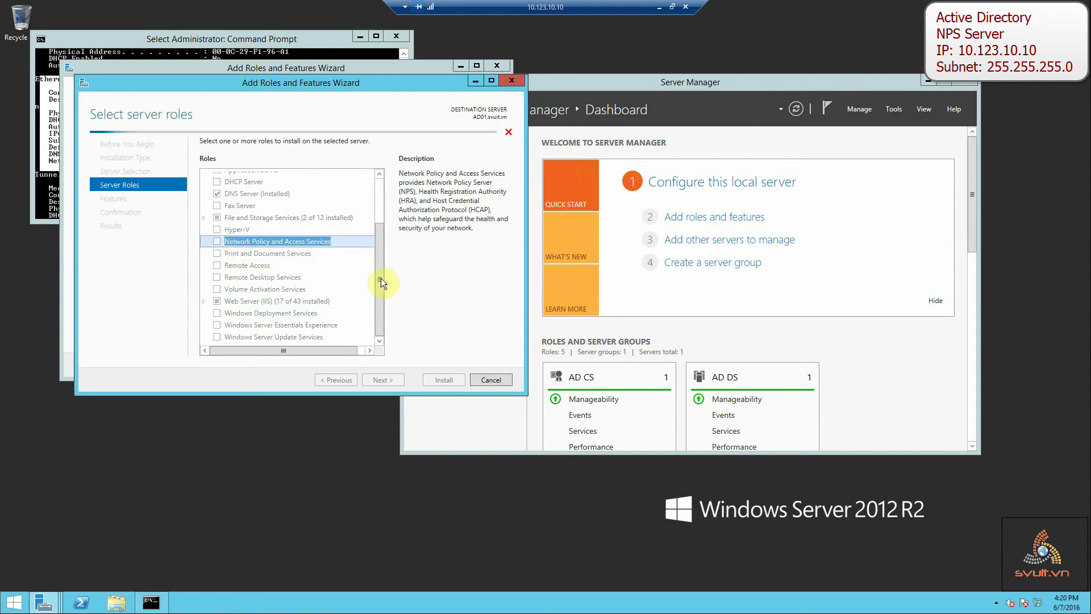
pyautogui.click(350, 333)
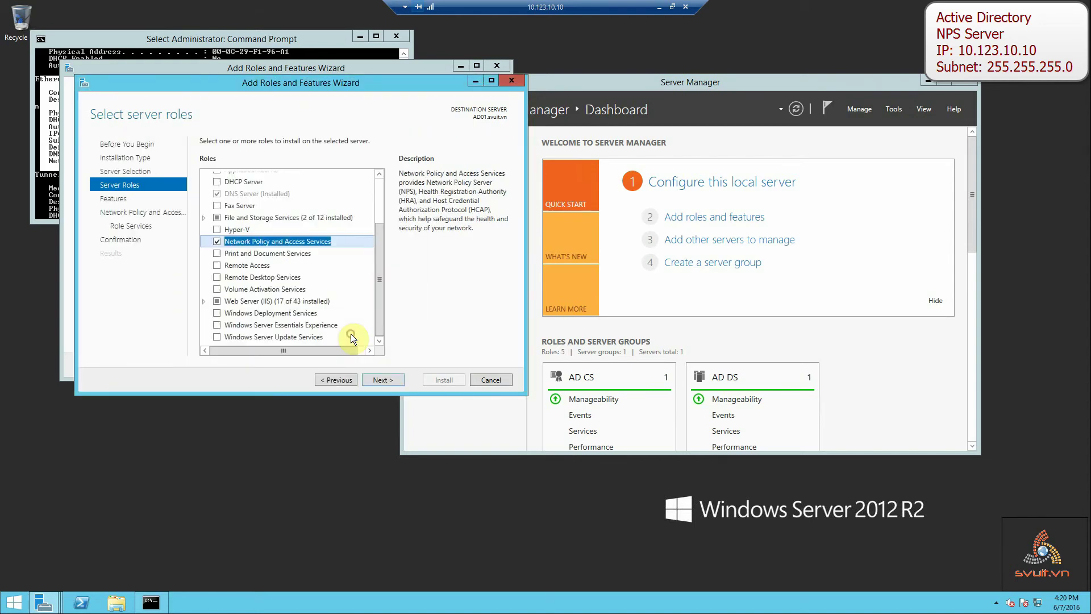
# Keep the Network Policy Server role service and start the installation.
pyautogui.click(387, 379)
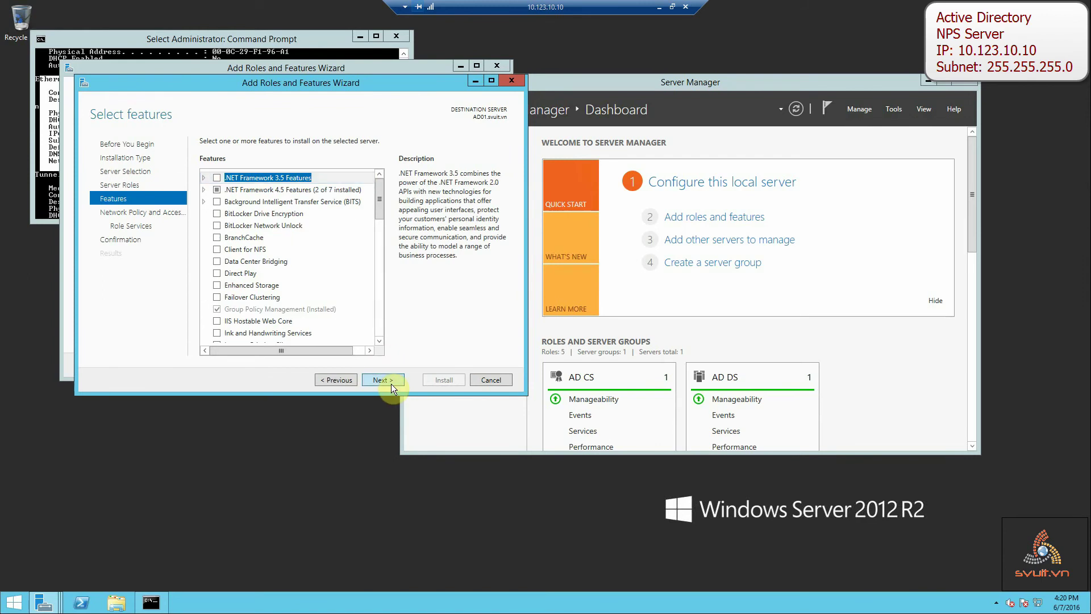
pyautogui.click(391, 382)
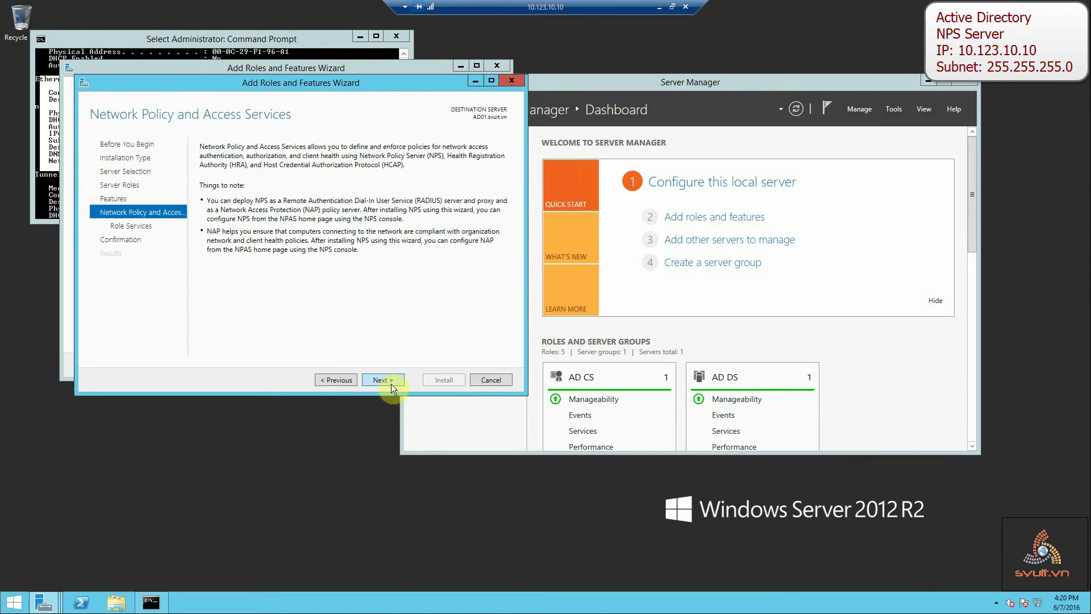
pyautogui.click(391, 380)
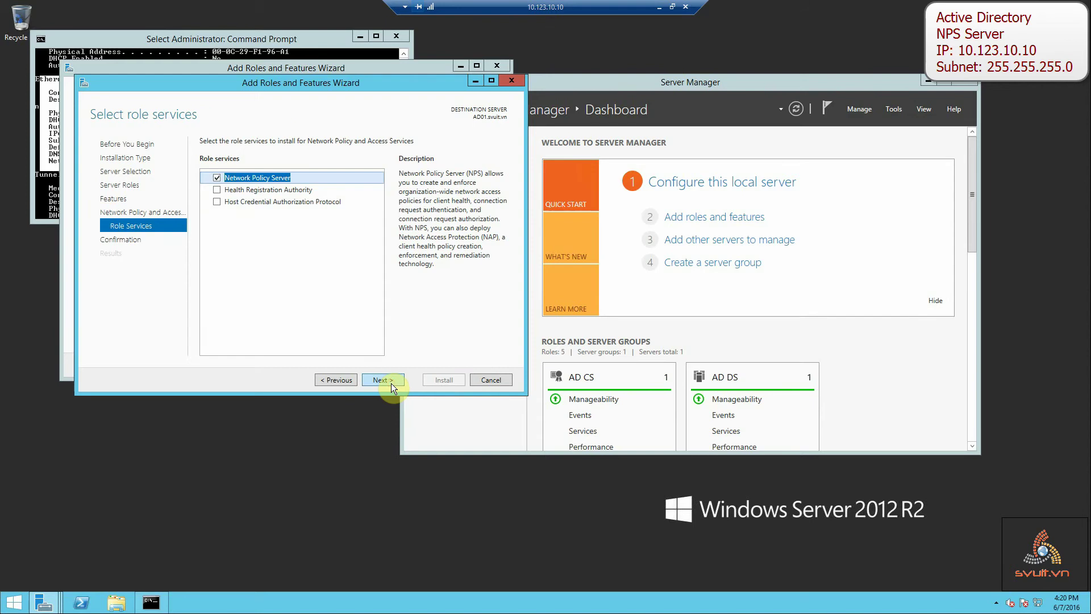
pyautogui.click(391, 381)
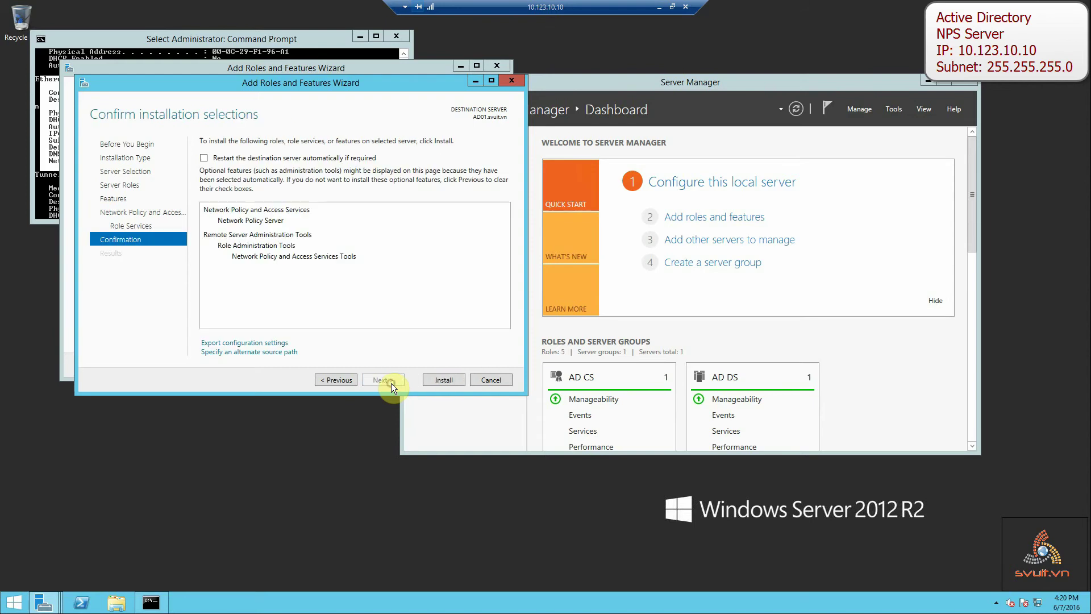
pyautogui.click(431, 380)
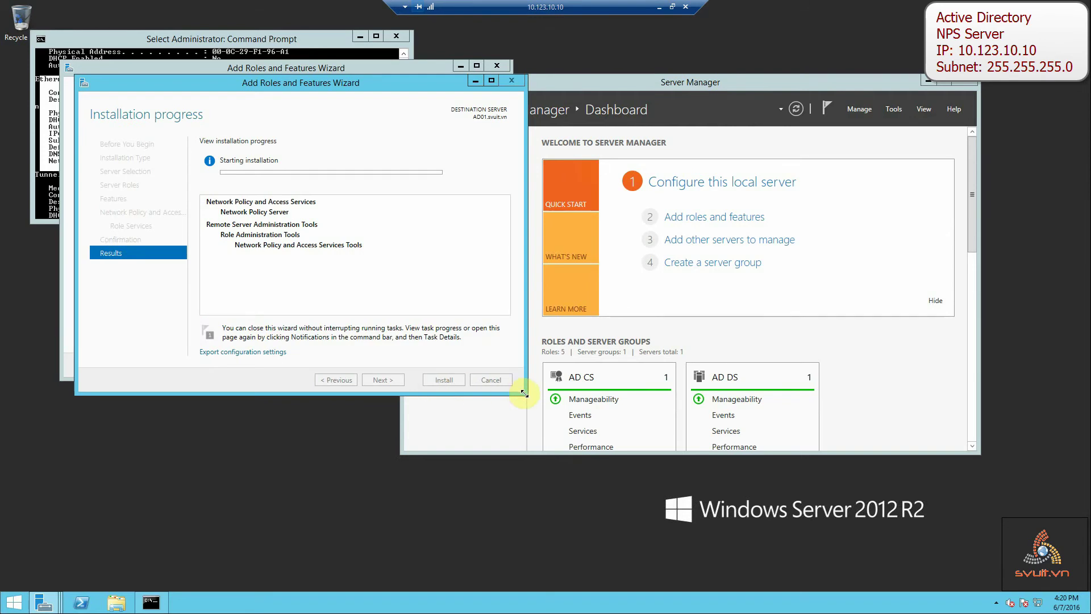
# Wait for the Network Policy and Access Services installation to succeed, then close the wizard.
pyautogui.moveTo(526, 394); pyautogui.dragTo(758, 490)
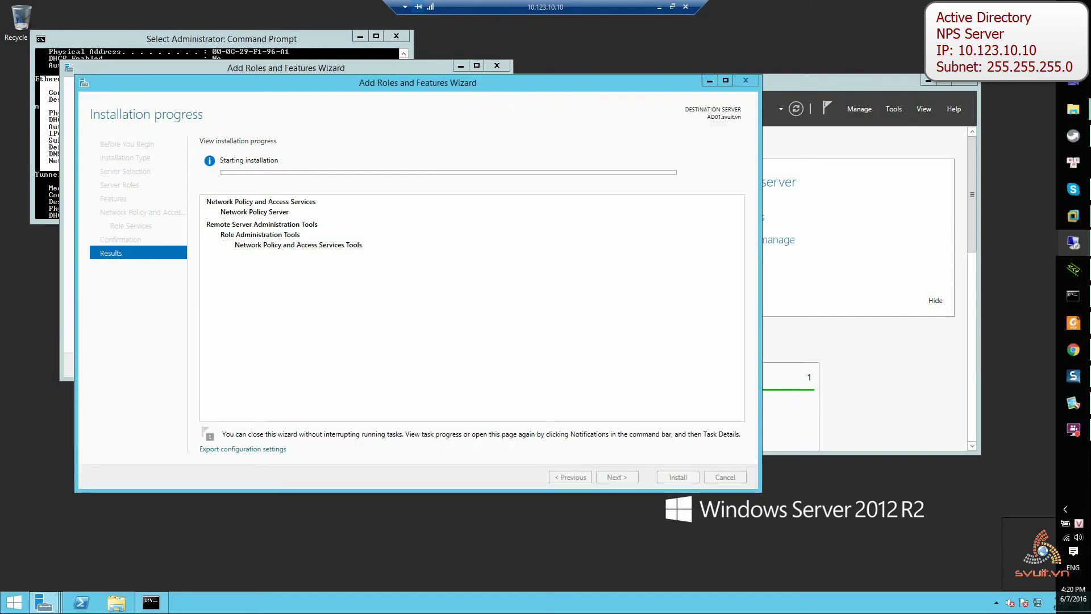
pyautogui.click(406, 86)
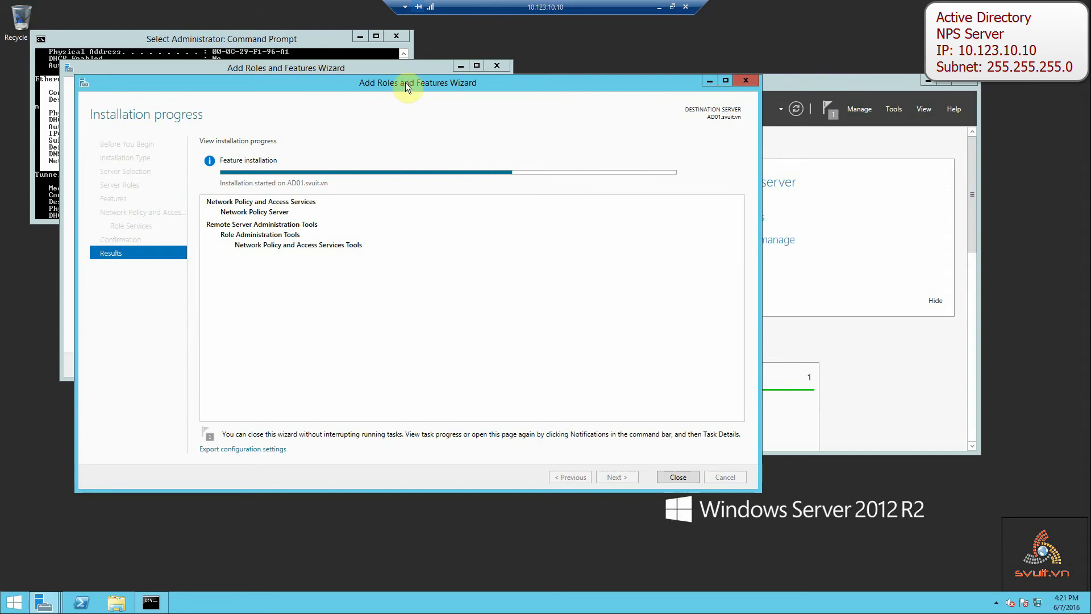
pyautogui.moveTo(404, 83); pyautogui.dragTo(431, 94)
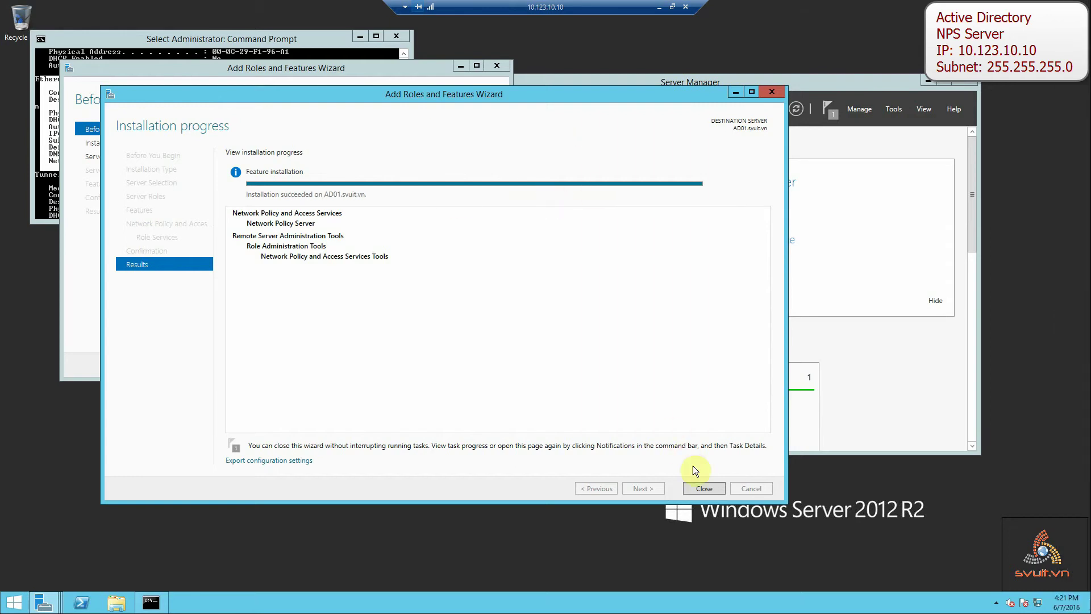
pyautogui.click(702, 488)
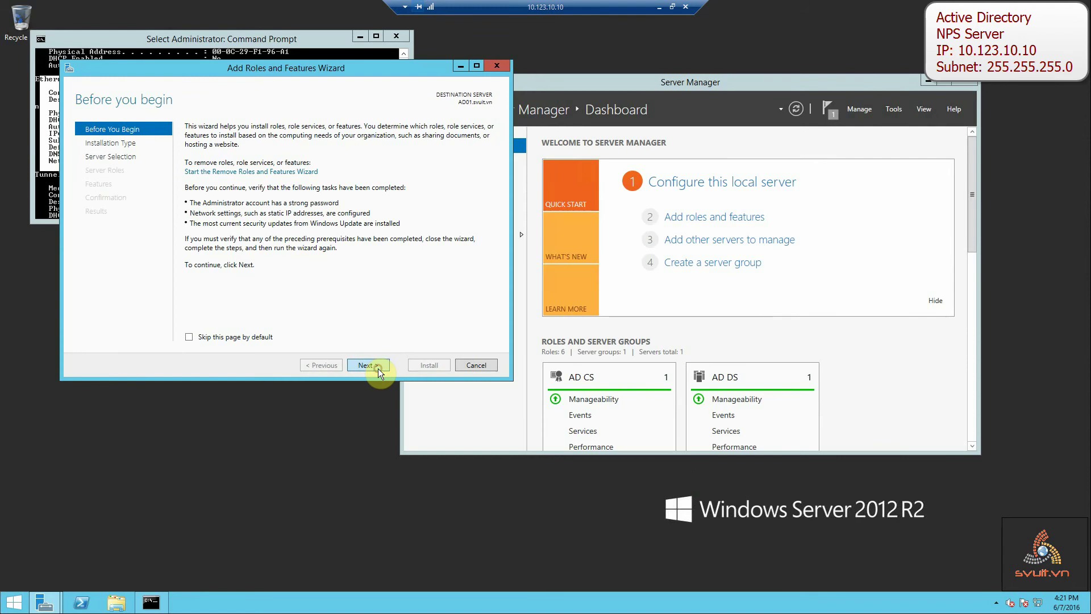
# Cancel the extra wizard and launch Network Policy Server for AD01 from the NAP page.
pyautogui.click(477, 366)
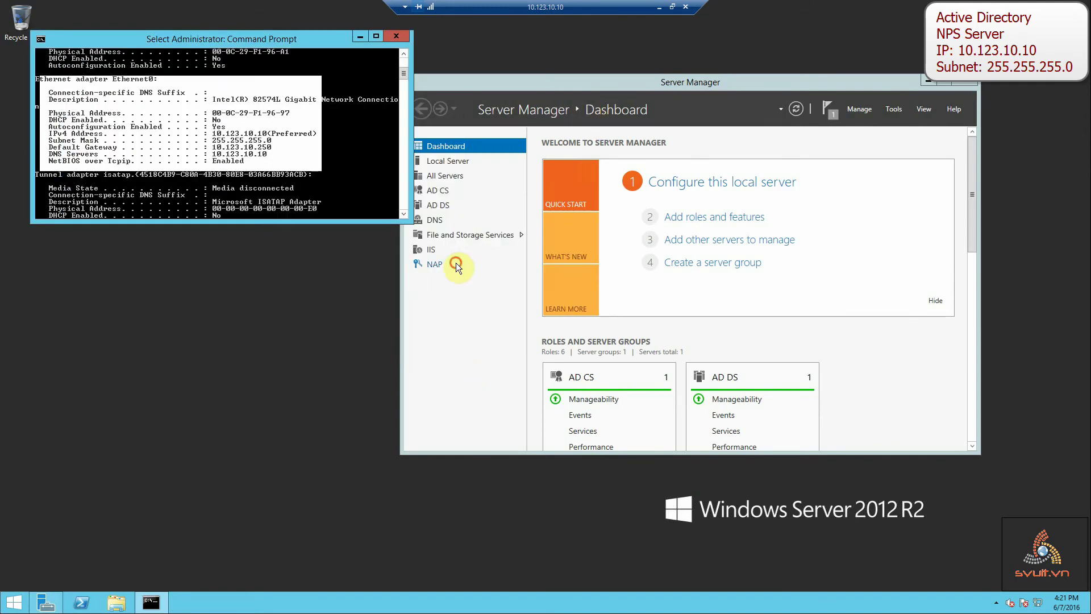
pyautogui.click(441, 264)
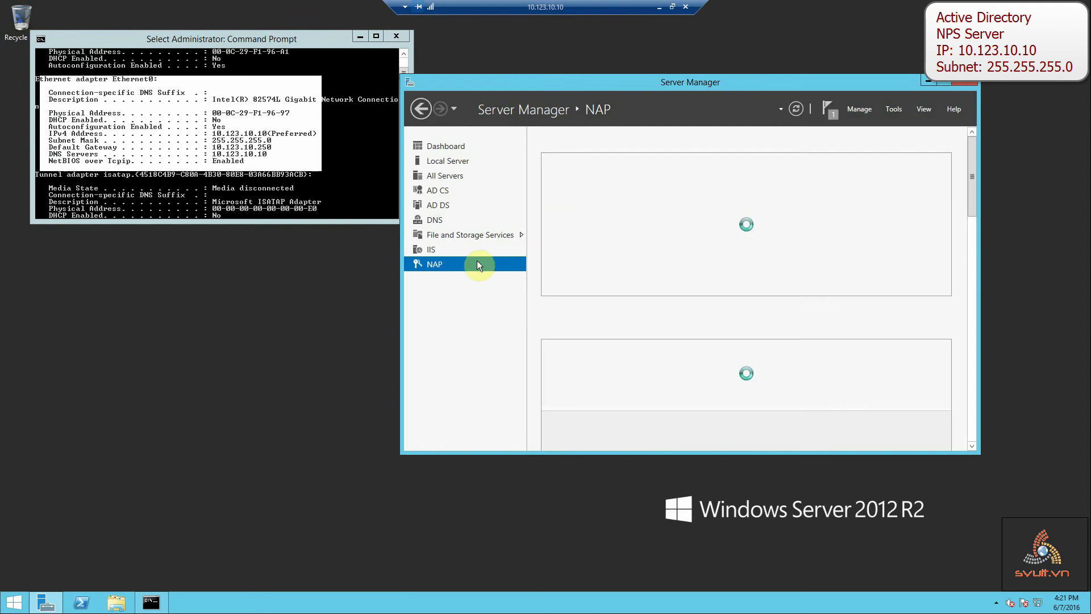
pyautogui.moveTo(669, 81); pyautogui.dragTo(518, 90)
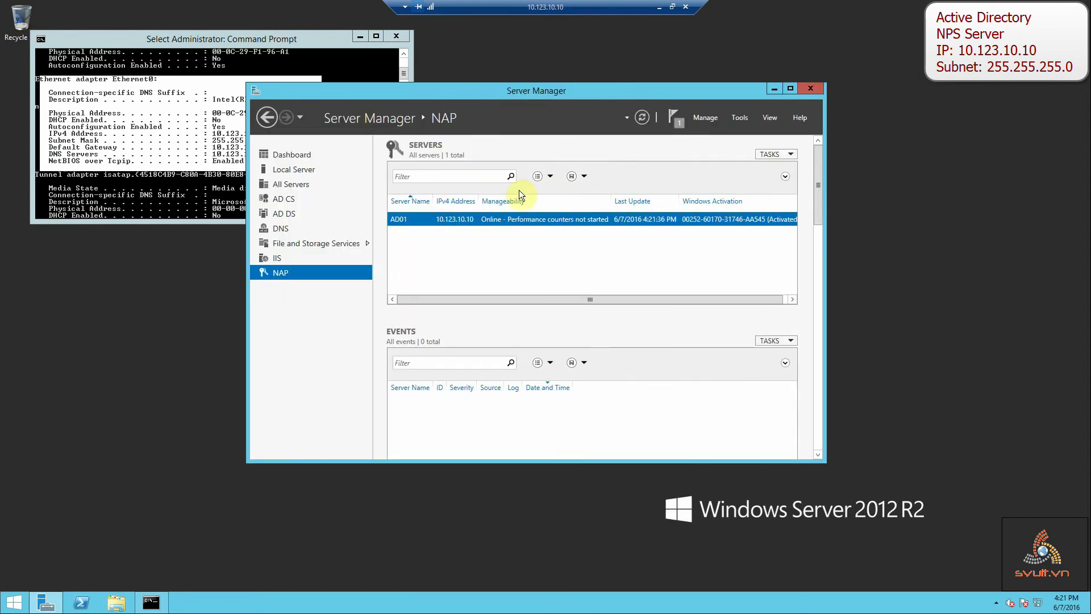
pyautogui.rightClick(503, 220)
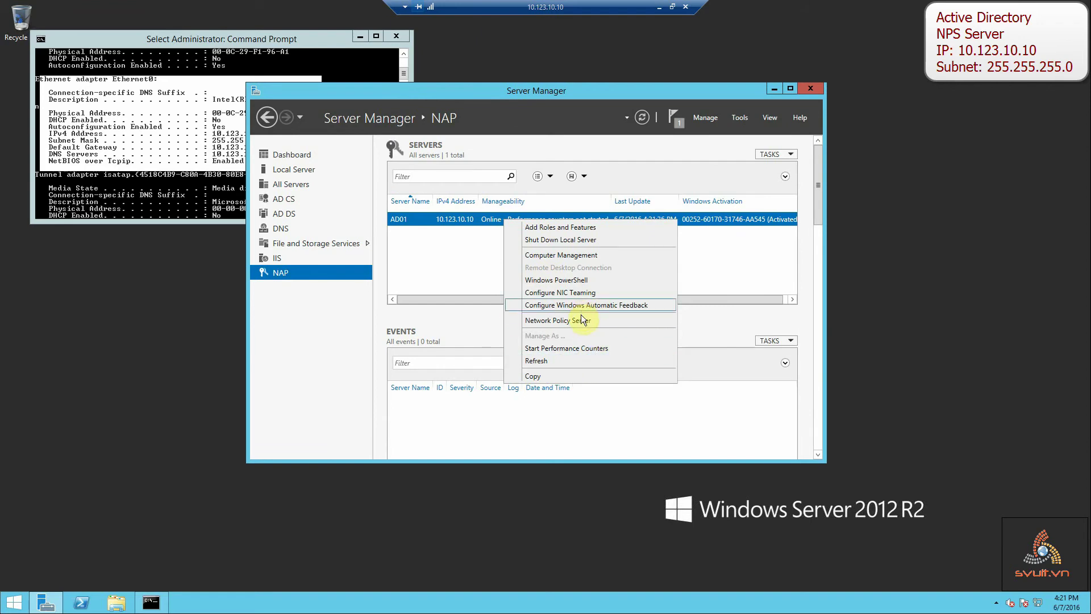
pyautogui.click(582, 320)
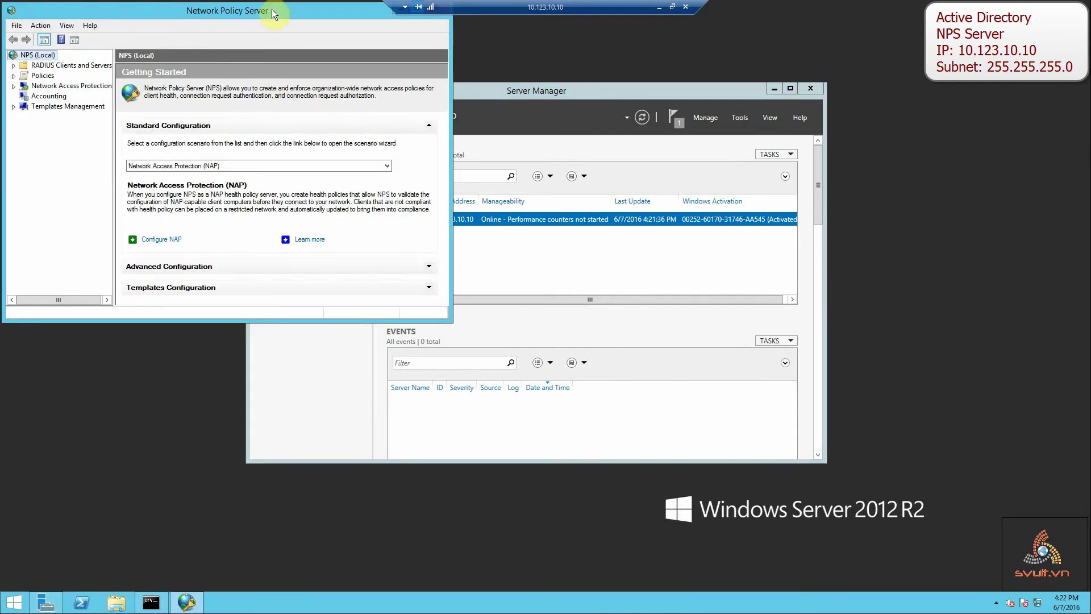
# Maximize the NPS console and register NPS (Local) in Active Directory.
pyautogui.moveTo(273, 12); pyautogui.dragTo(515, 145)
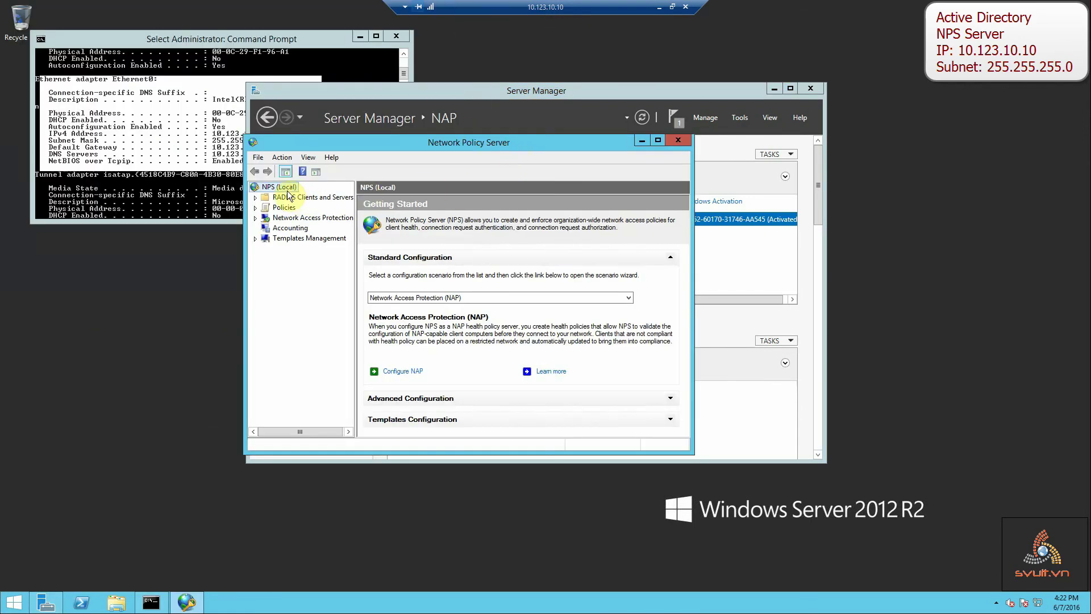
pyautogui.click(658, 141)
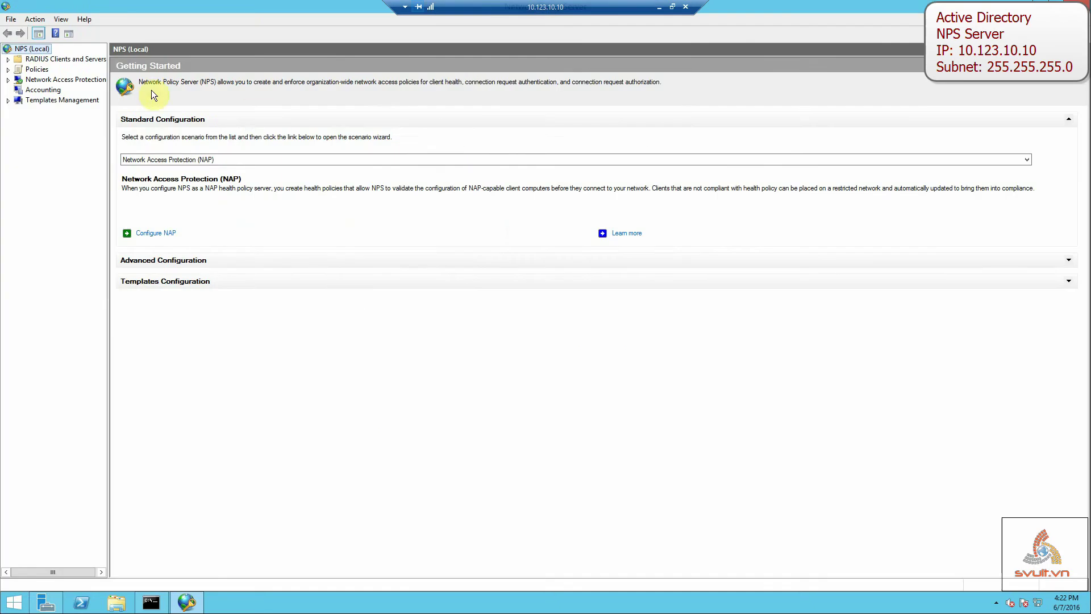
pyautogui.click(8, 59)
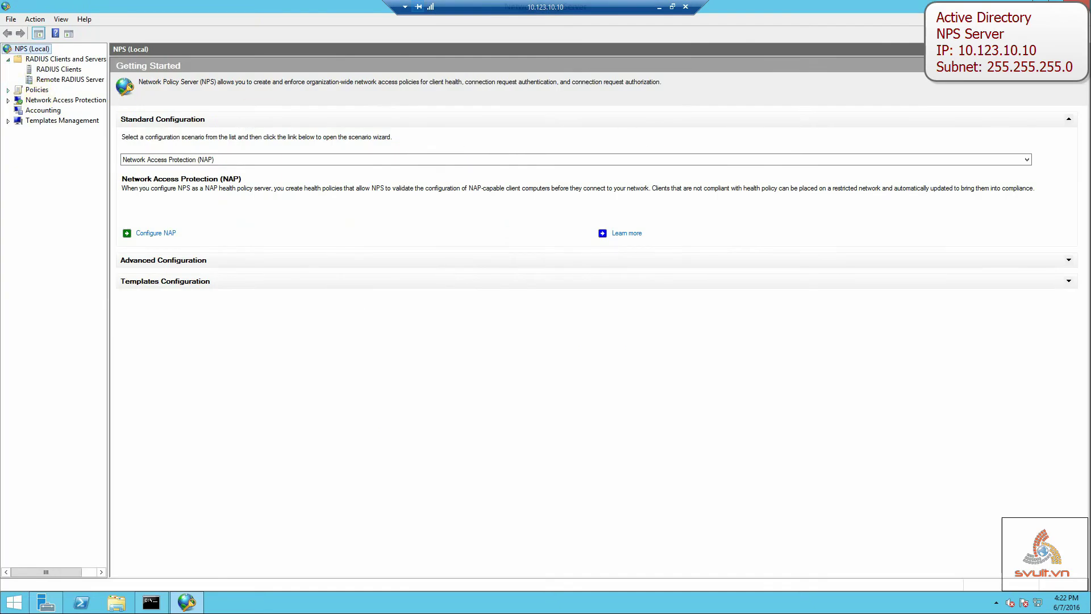
pyautogui.rightClick(43, 52)
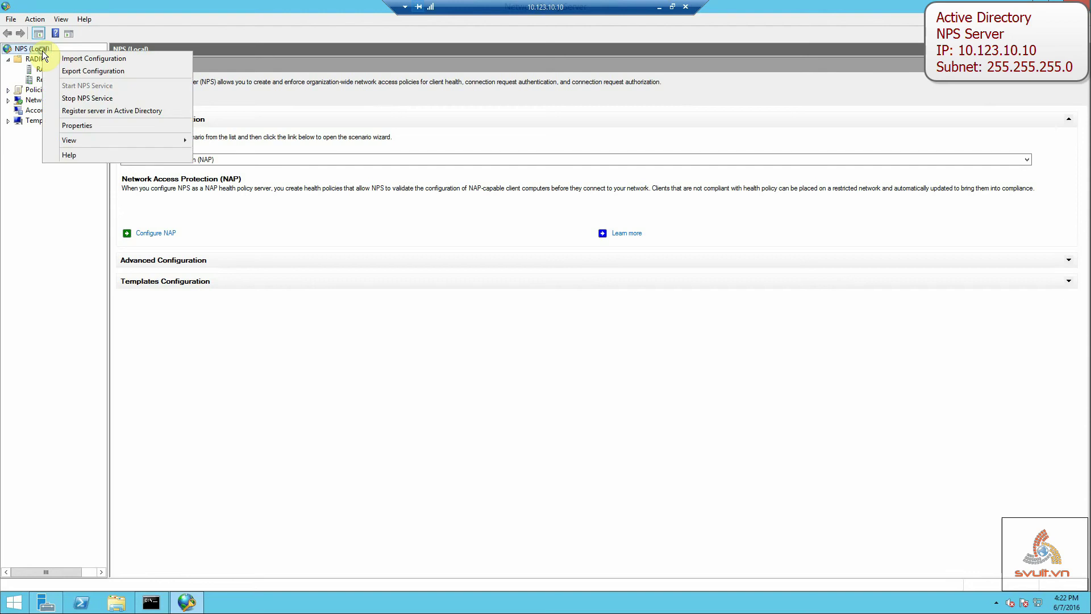
pyautogui.click(104, 114)
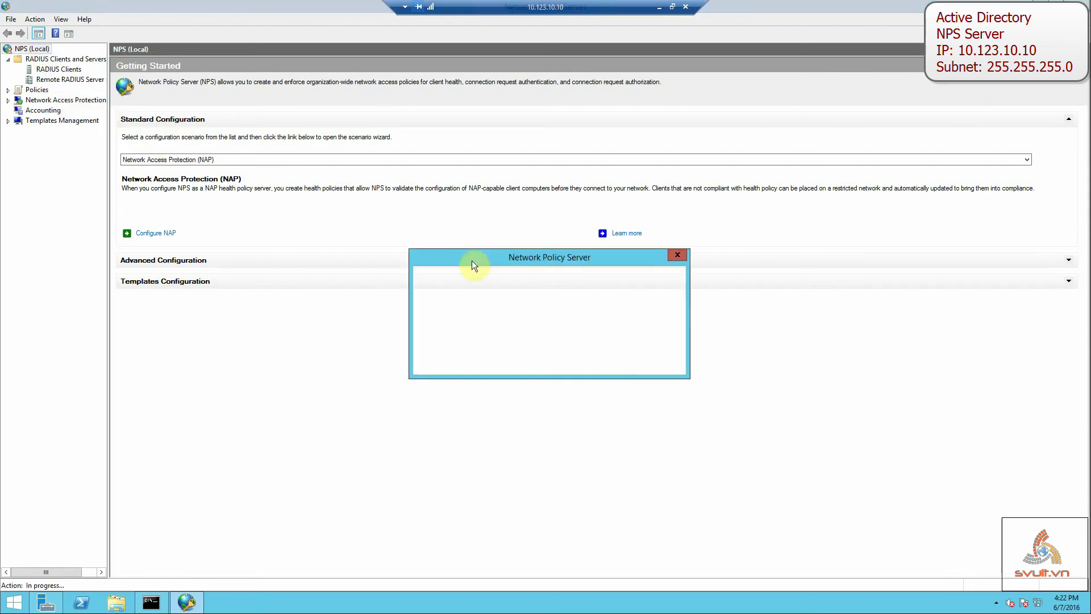
pyautogui.click(597, 359)
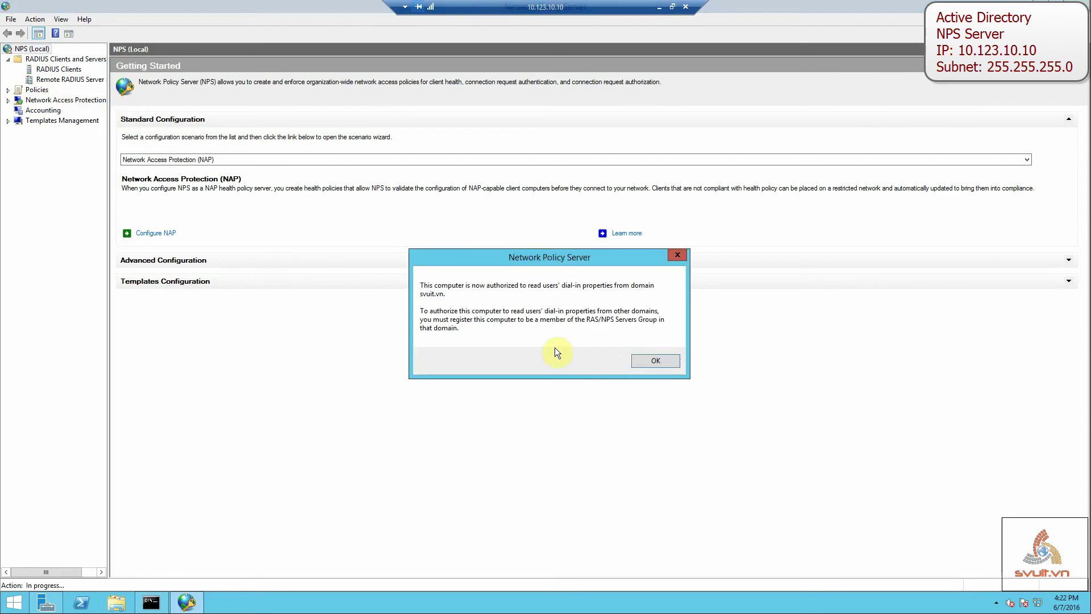
pyautogui.click(640, 362)
# Confirm the registration is done and display the empty RADIUS Clients list.
pyautogui.rightClick(45, 49)
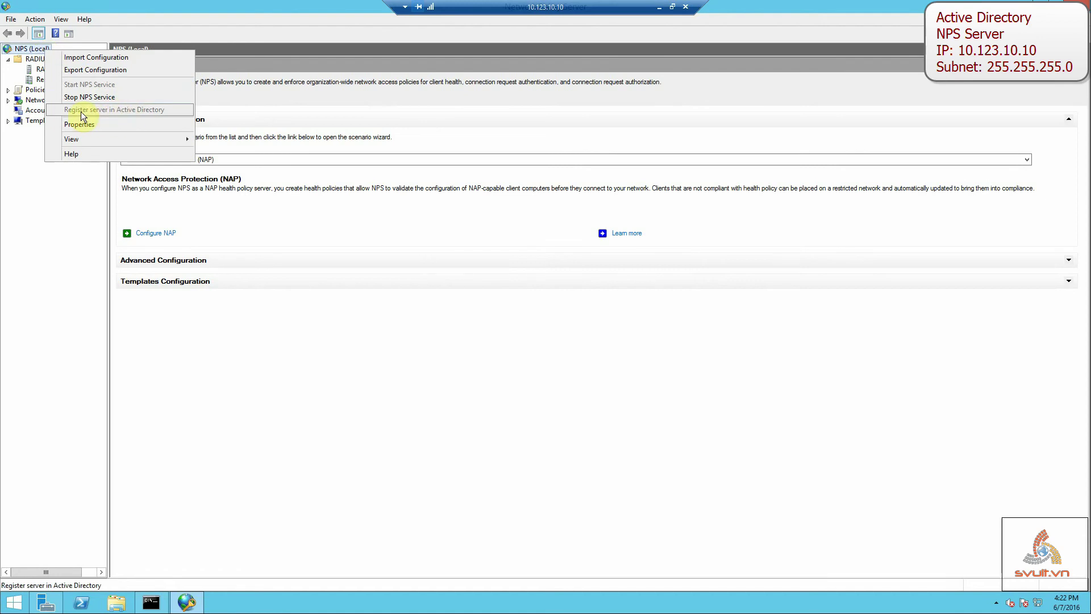
pyautogui.click(32, 169)
pyautogui.click(55, 69)
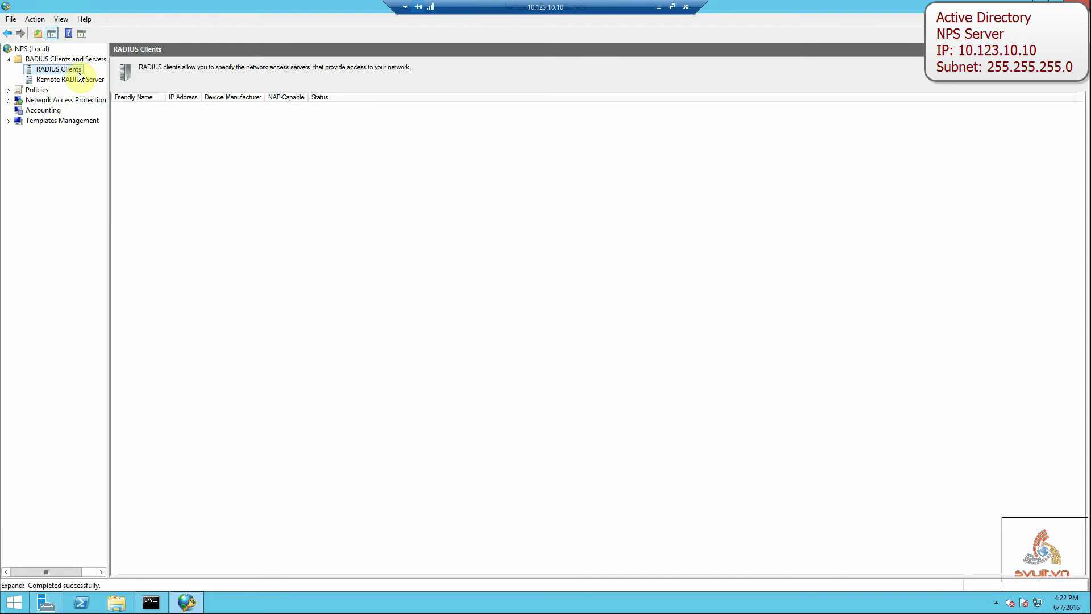
# Create a new RADIUS client named 'Cisco Switch 2960' at address 10.123.10.250.
pyautogui.rightClick(75, 71)
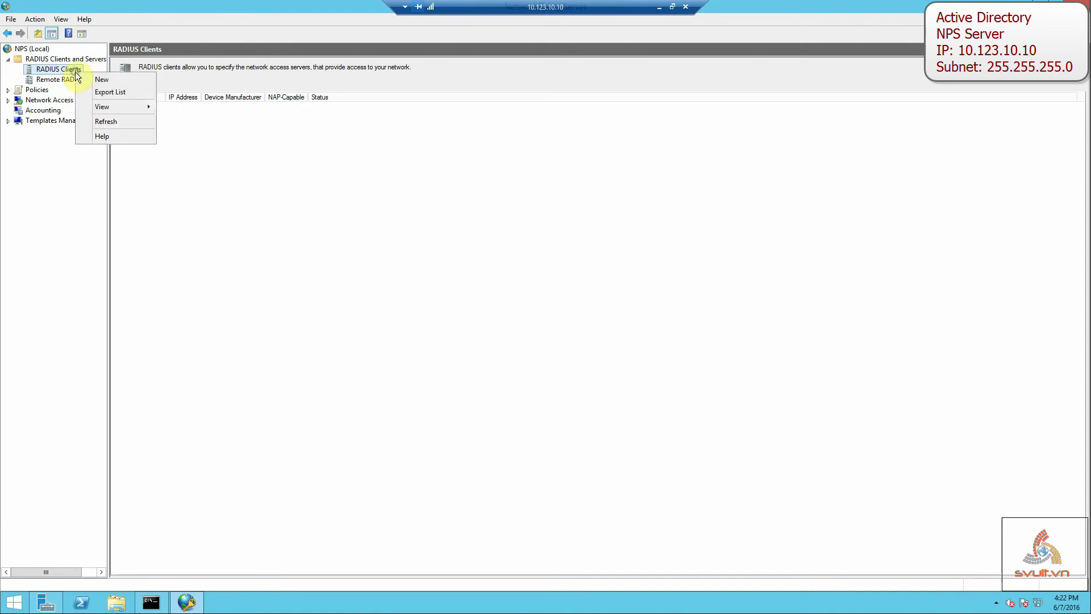
pyautogui.click(110, 81)
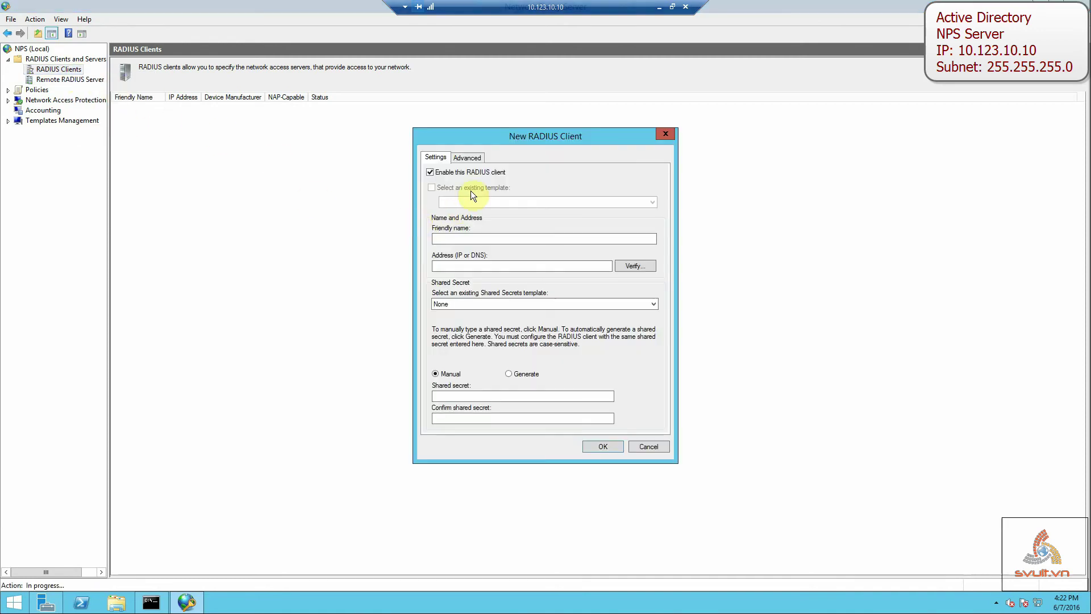
pyautogui.click(470, 238)
pyautogui.write('Cisco')
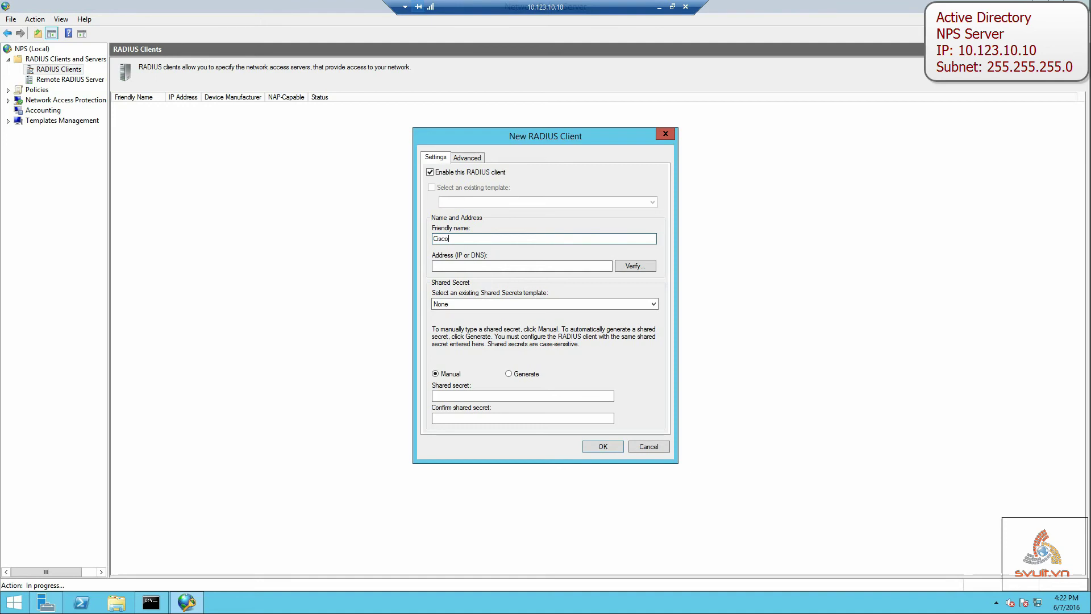
pyautogui.write(' Switch 2960')
pyautogui.press('Tab')
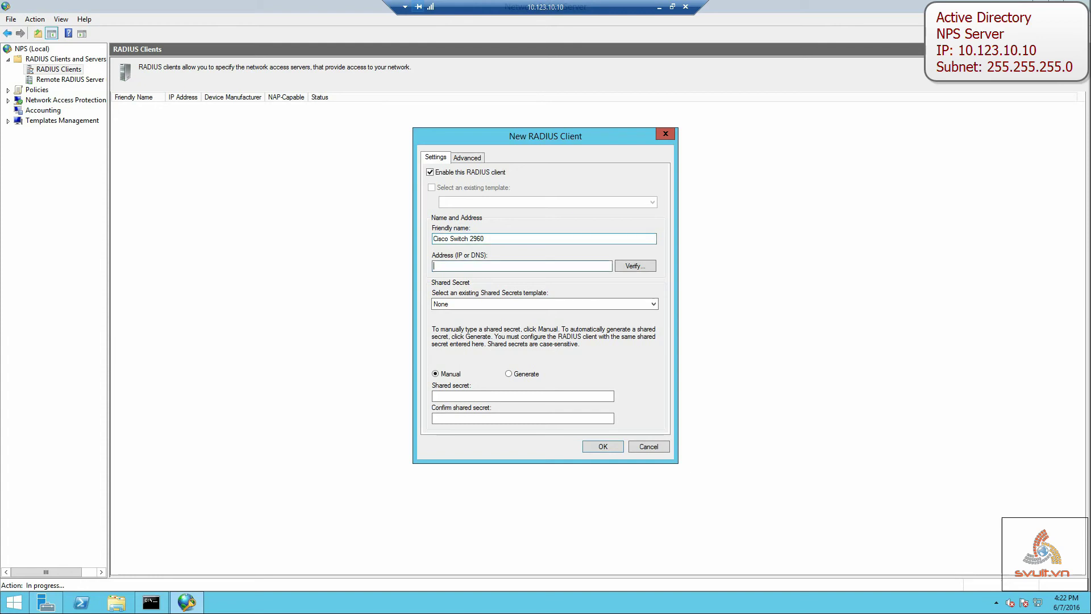
pyautogui.write('10.123.10')
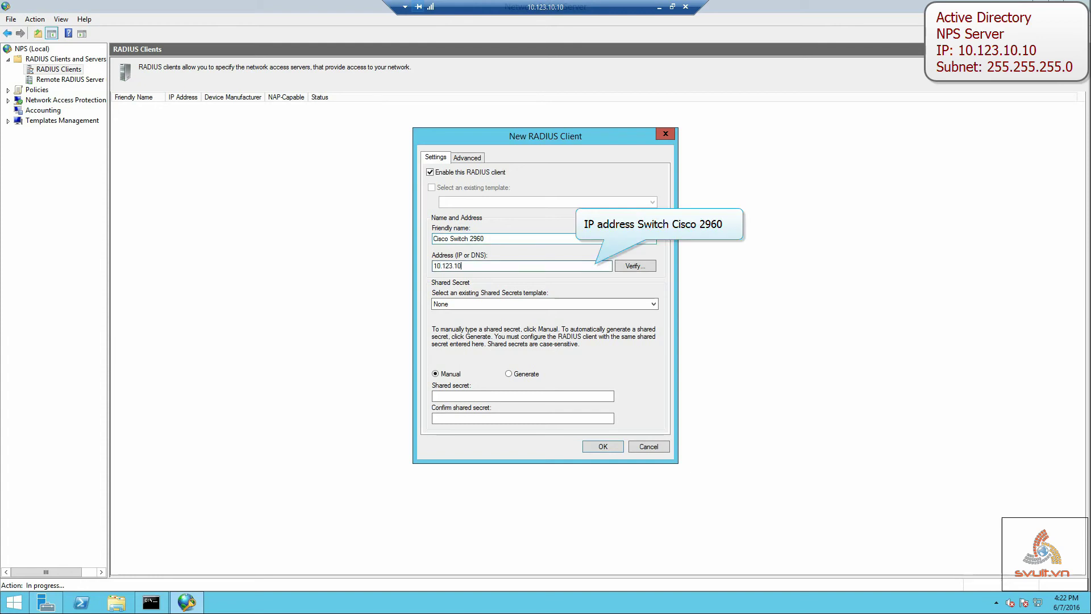
pyautogui.write('.250')
# Enter and confirm the shared secret, then verify and resolve the client address.
pyautogui.click(455, 395)
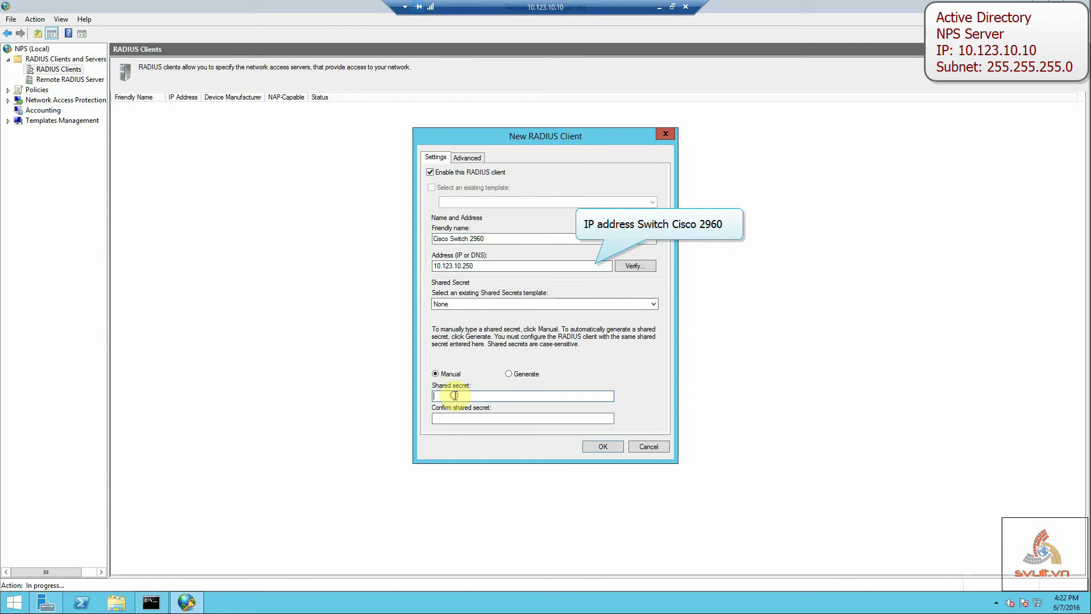
pyautogui.write('cisco@123')
pyautogui.press('Tab')
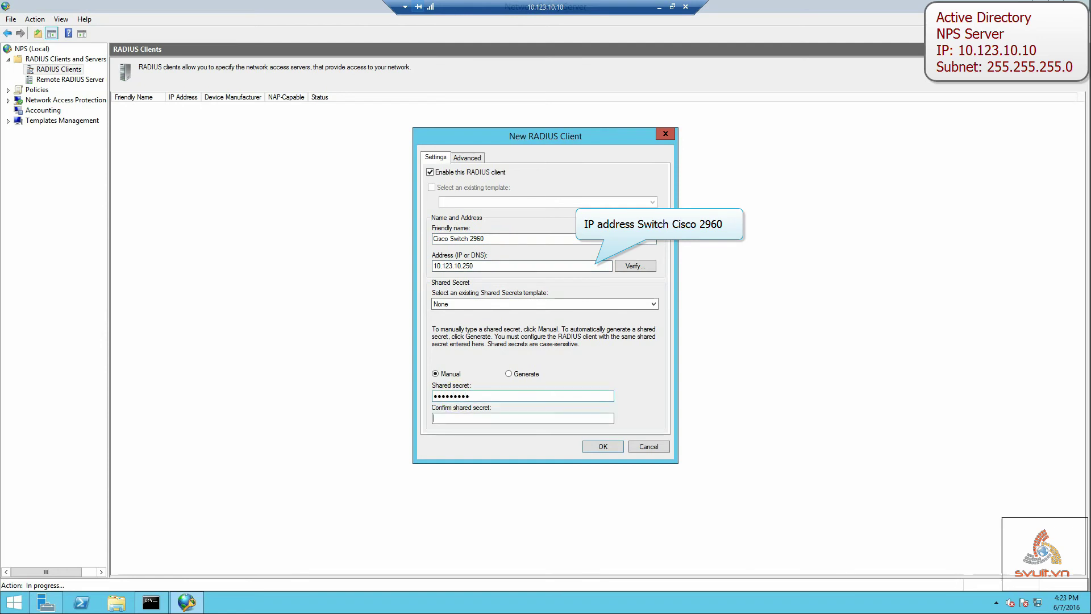
pyautogui.write('cisco@123')
pyautogui.click(654, 265)
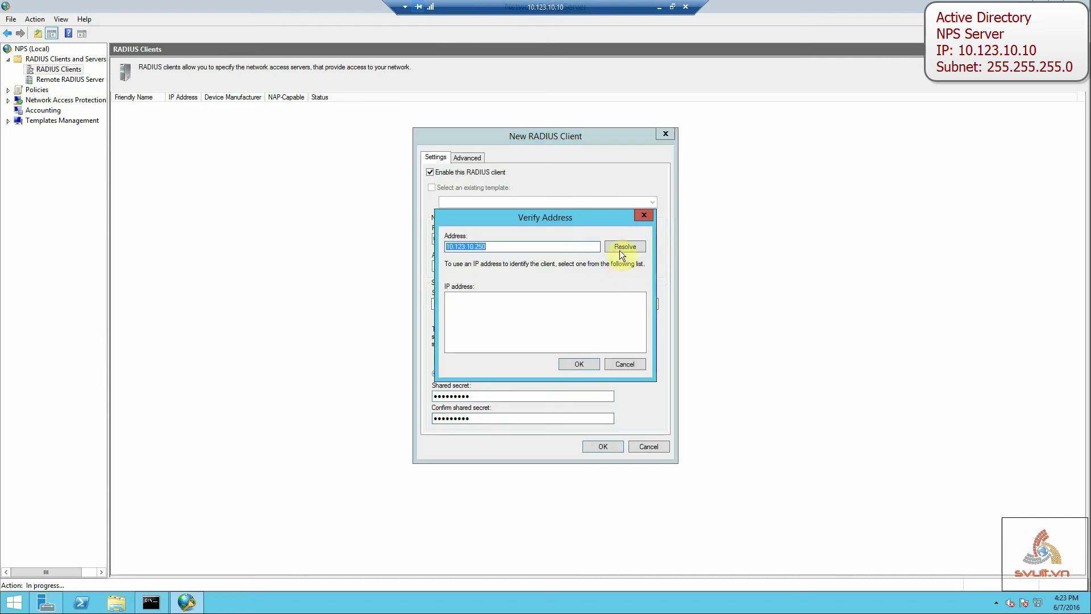
pyautogui.click(621, 248)
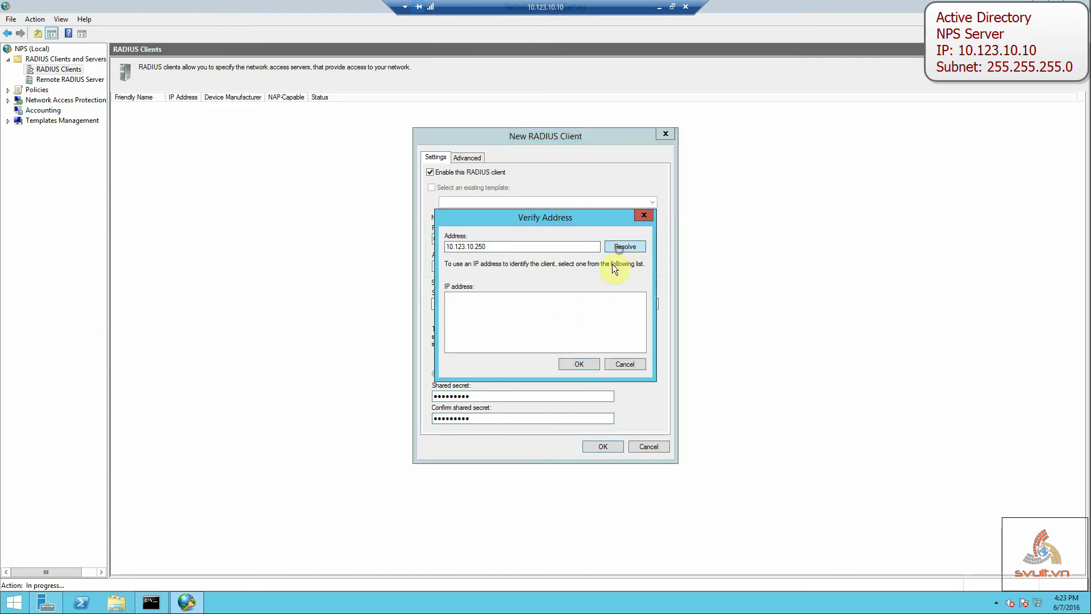
pyautogui.click(590, 363)
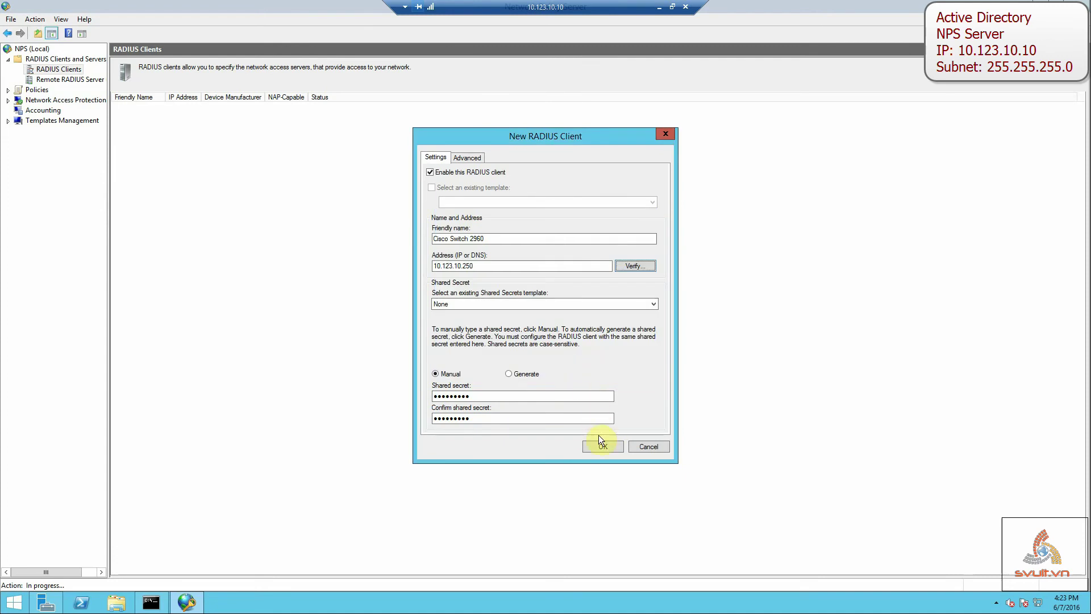
# Set the client's vendor to Cisco, save Cisco Switch 2960, and minimize the remote session.
pyautogui.click(469, 158)
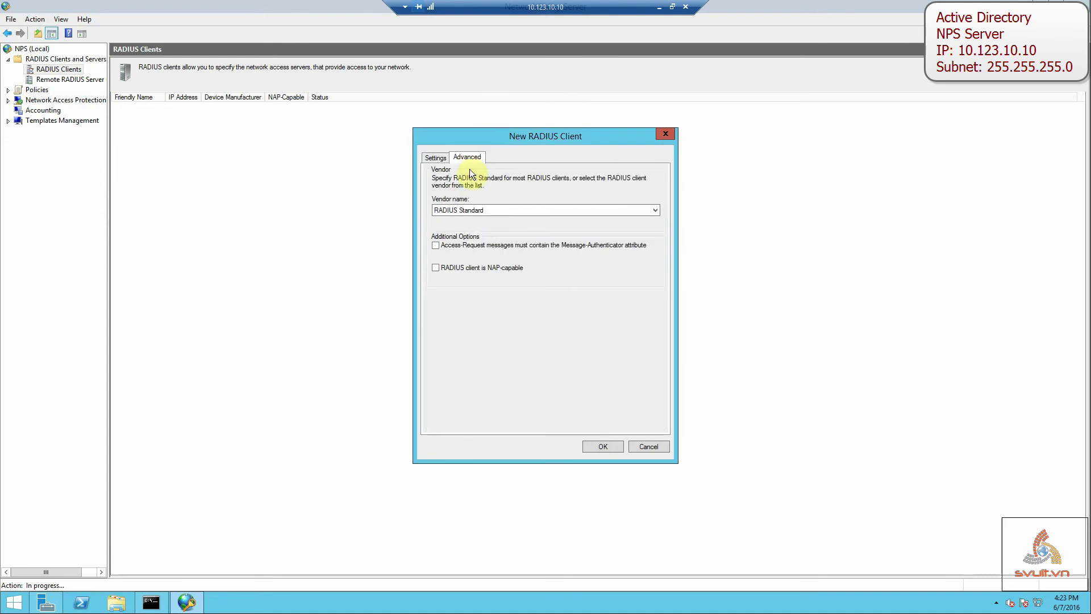
pyautogui.click(471, 210)
pyautogui.press('c')
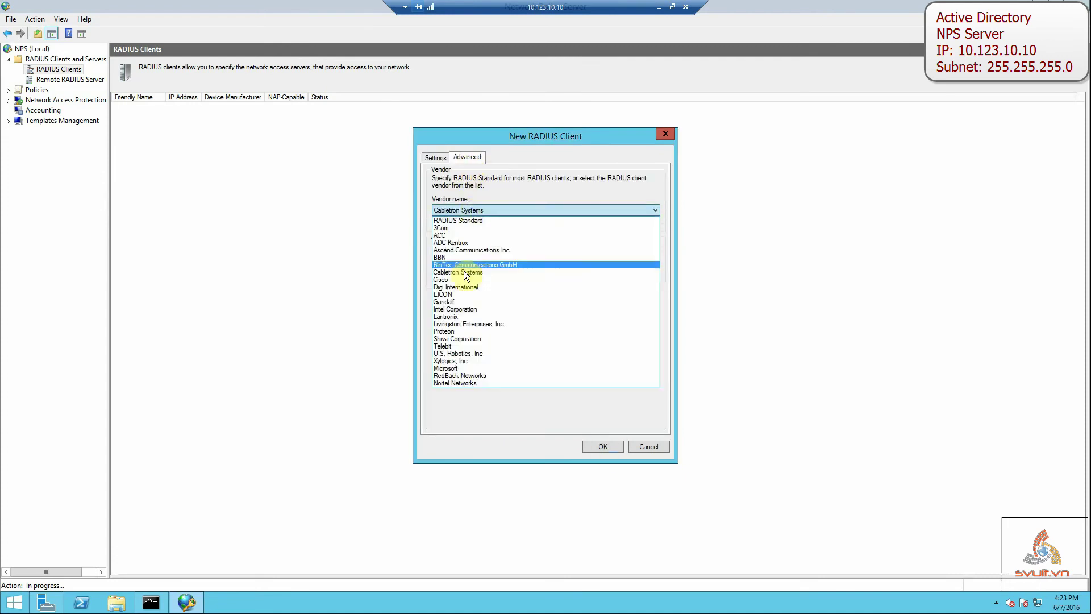
pyautogui.click(462, 279)
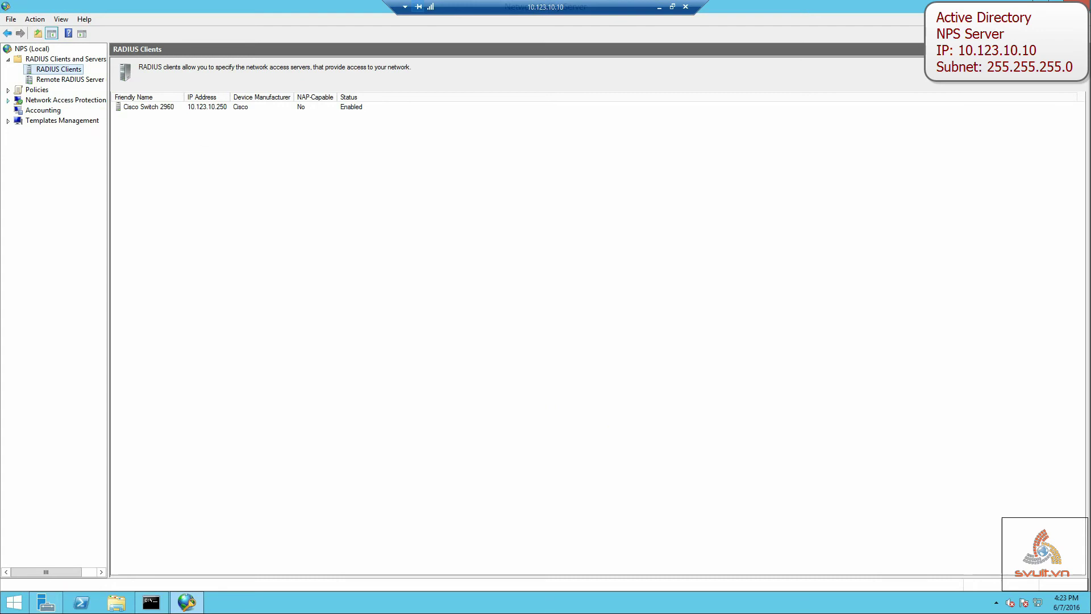
pyautogui.moveTo(1088, 318)
pyautogui.click(349, 107)
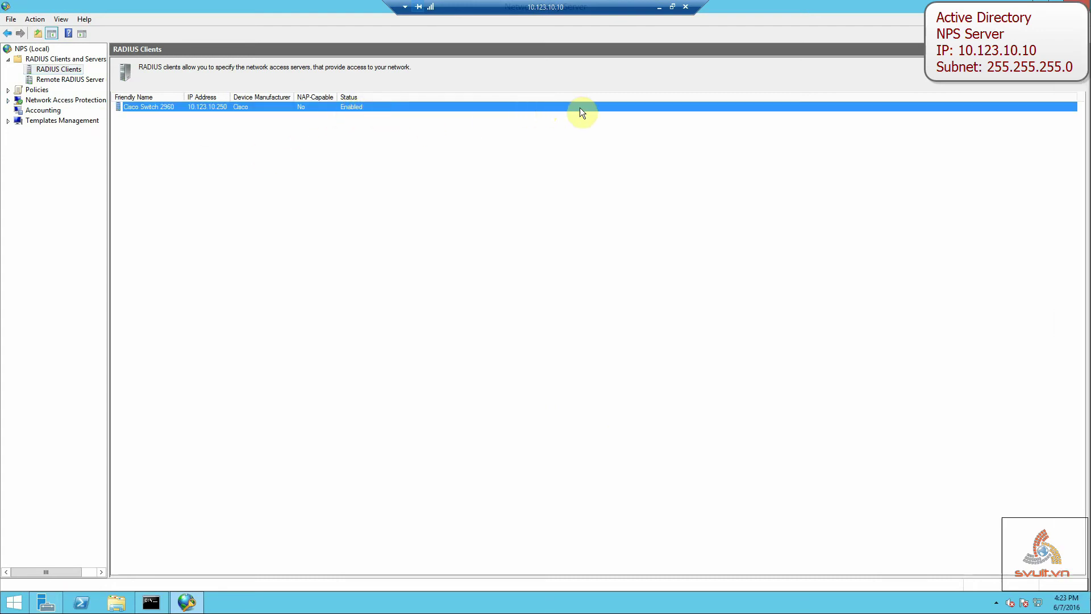
pyautogui.click(659, 7)
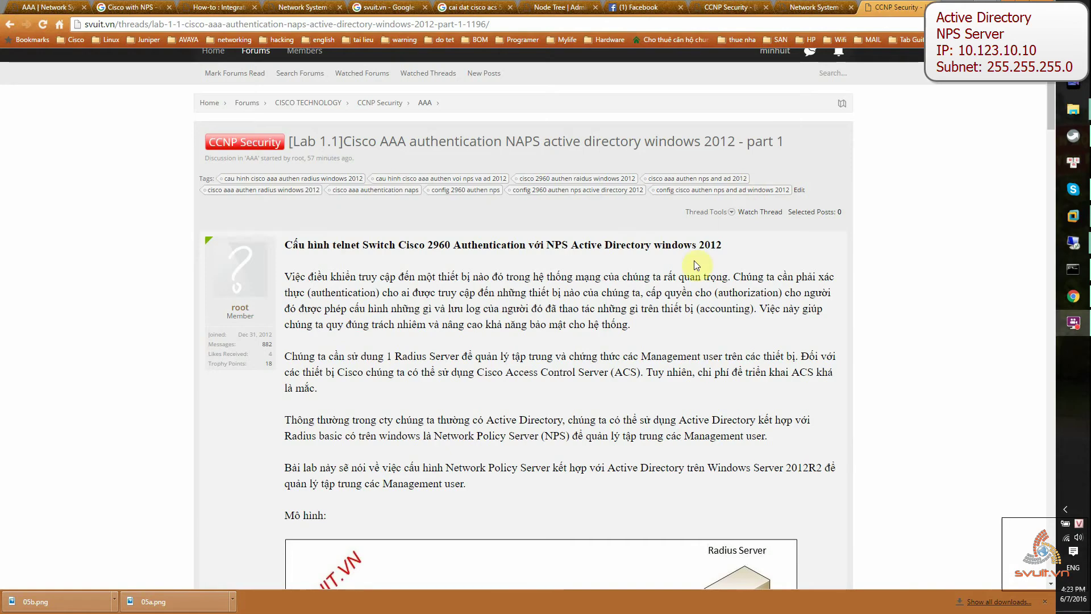
# Open part 2 of the svuit.vn NPS guide at the Network Policies section, then return to the server.
pyautogui.scroll(-20, 703, 267)
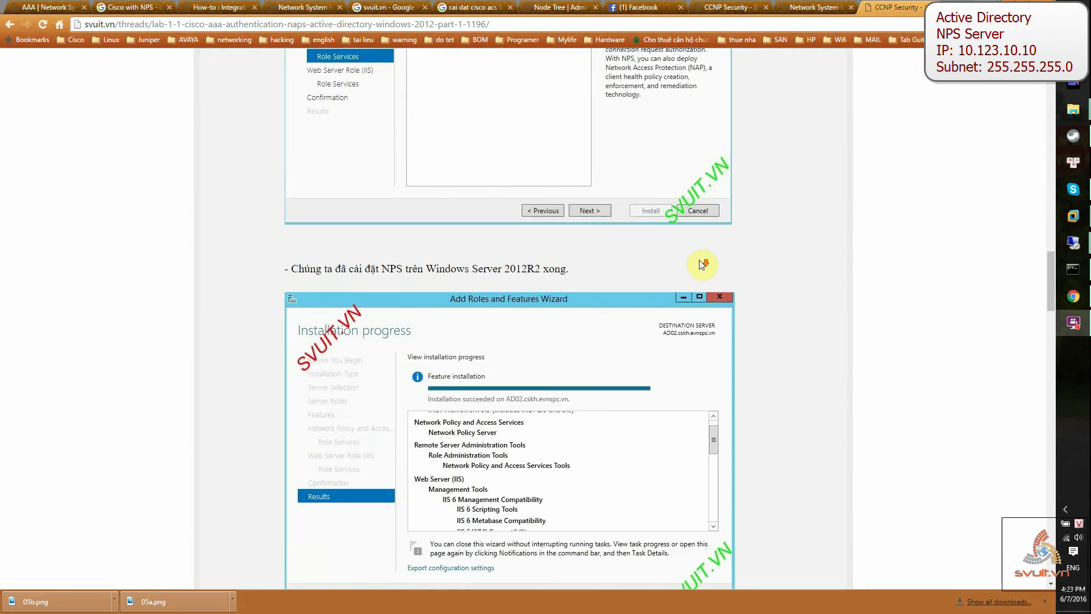
pyautogui.click(12, 26)
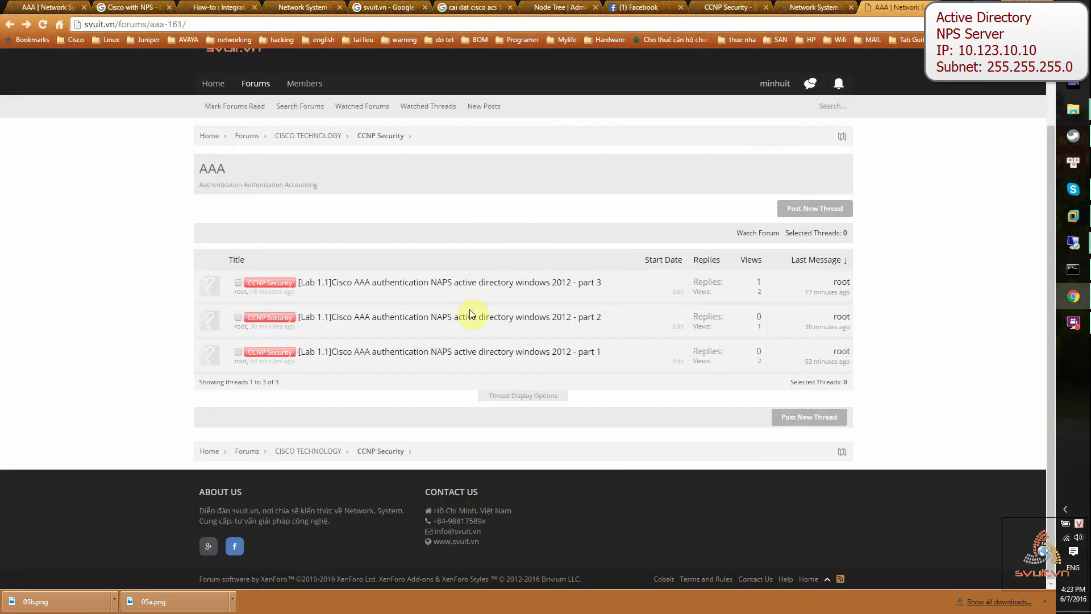
pyautogui.click(595, 314)
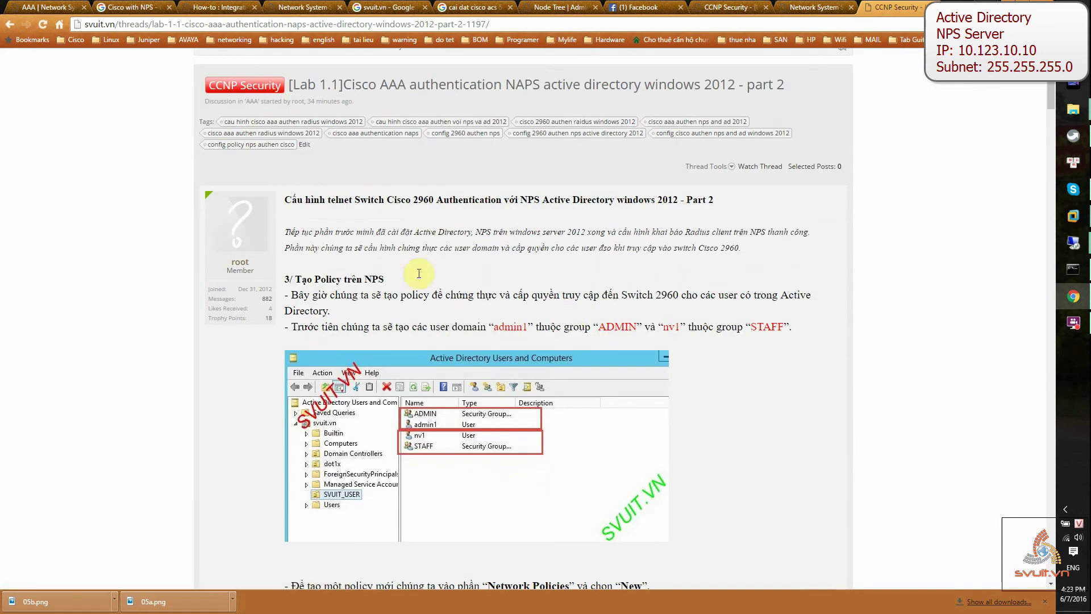
pyautogui.scroll(-3, 400, 281)
pyautogui.scroll(-5, 459, 257)
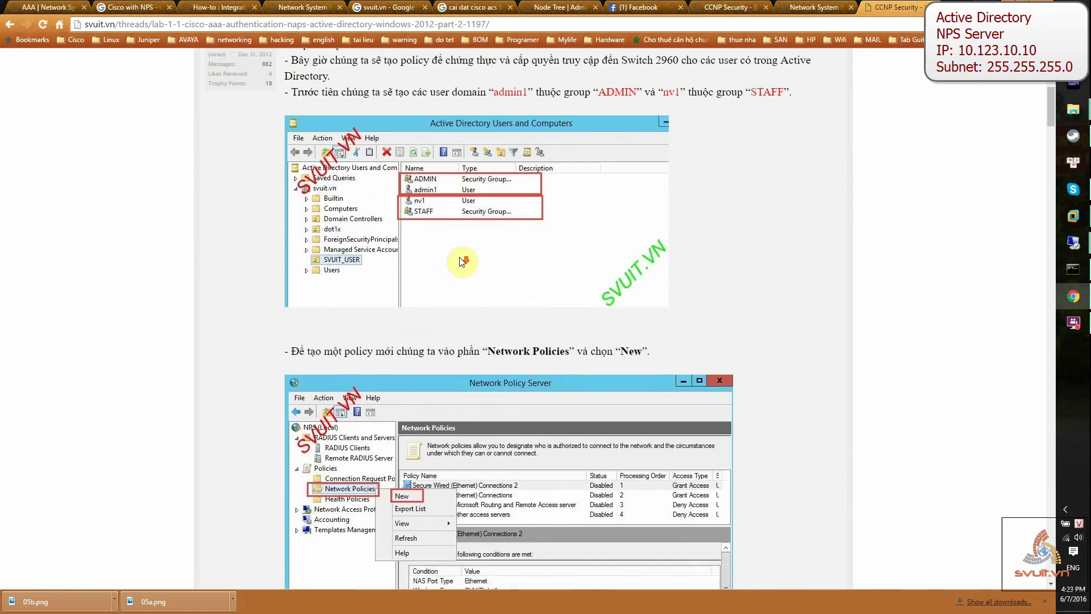
pyautogui.scroll(-2, 460, 257)
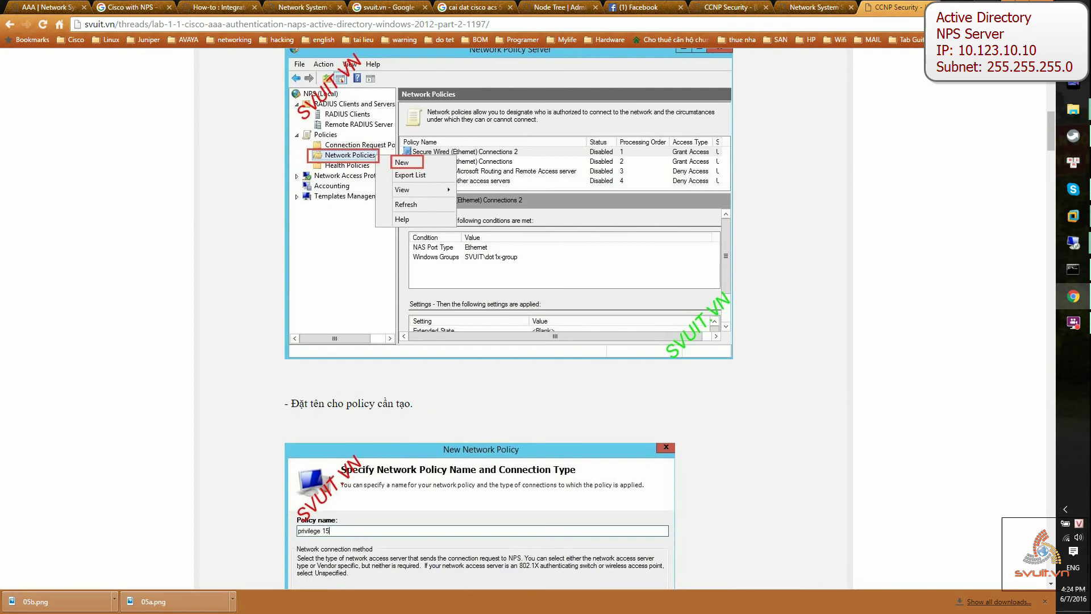
pyautogui.hotkey('alt', 'Tab')
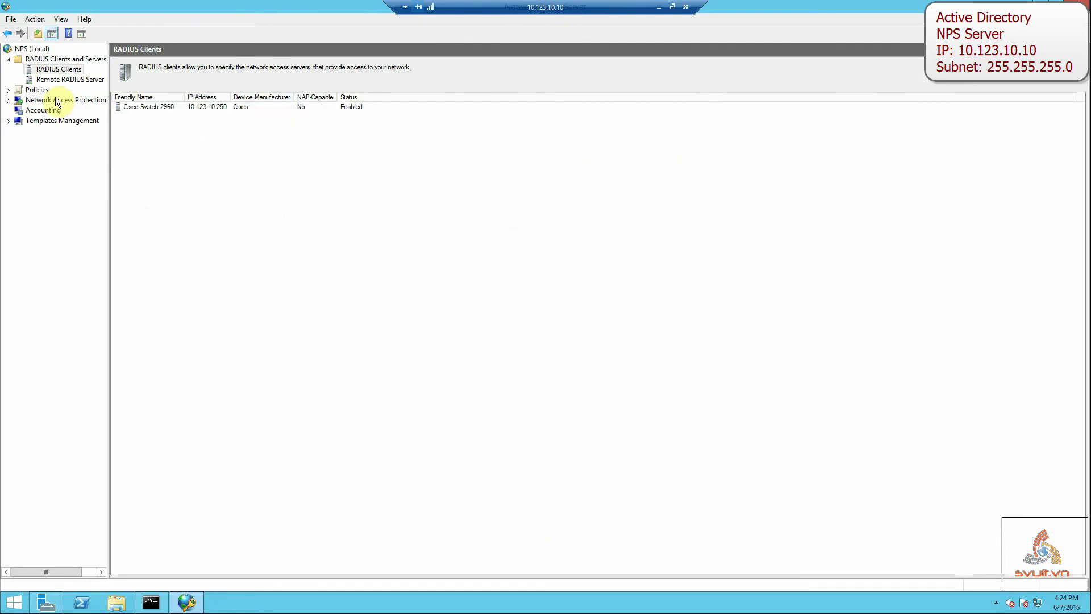
# Create a new network policy under Policies > Network Policies named 'Privilege 15'.
pyautogui.click(55, 100)
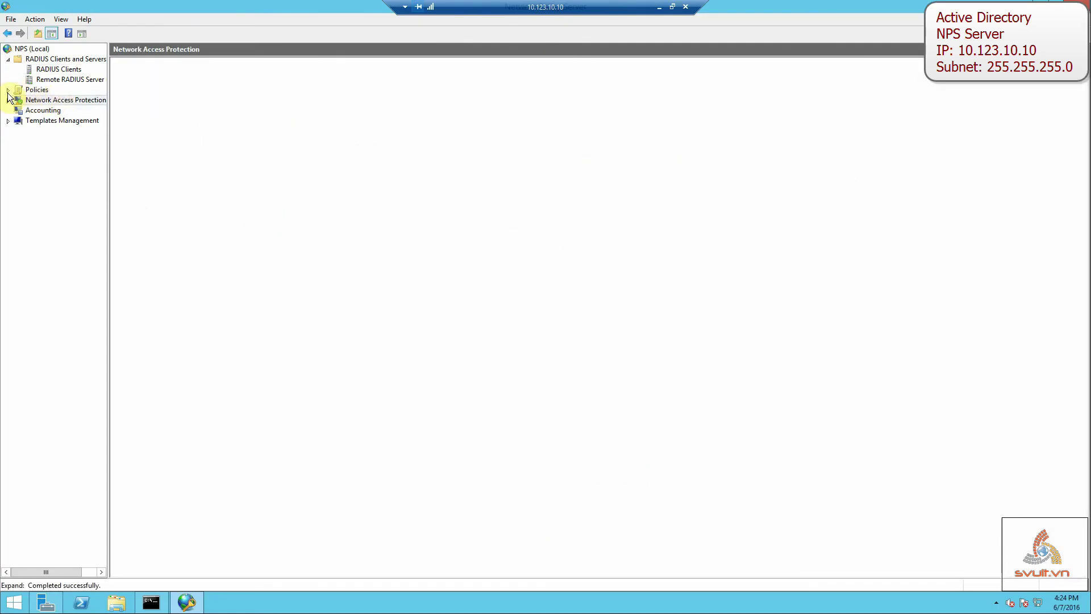
pyautogui.click(48, 91)
pyautogui.doubleClick(46, 91)
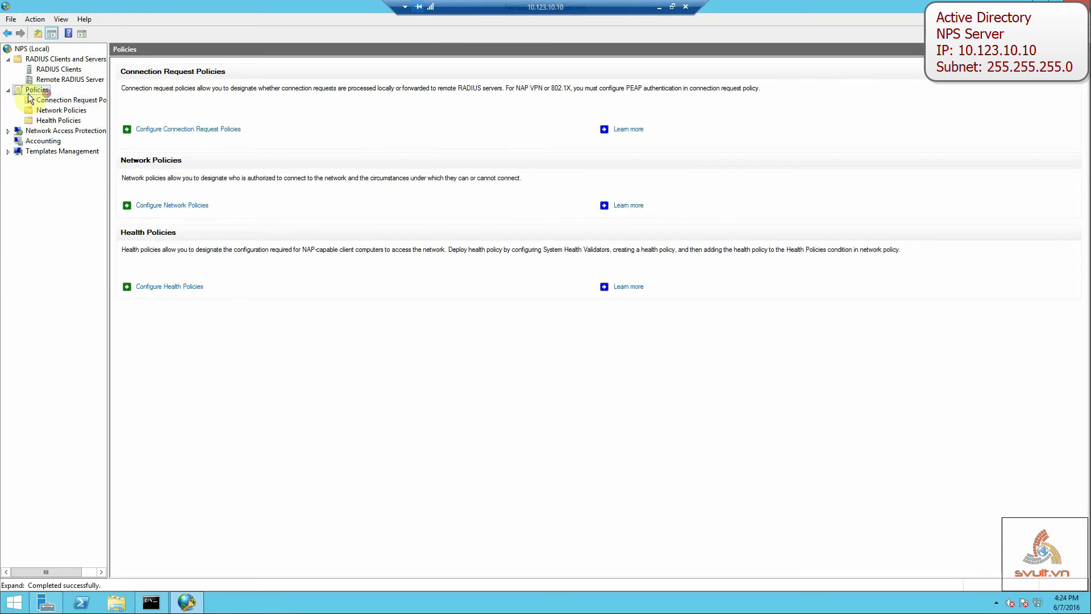
pyautogui.click(61, 109)
pyautogui.rightClick(61, 109)
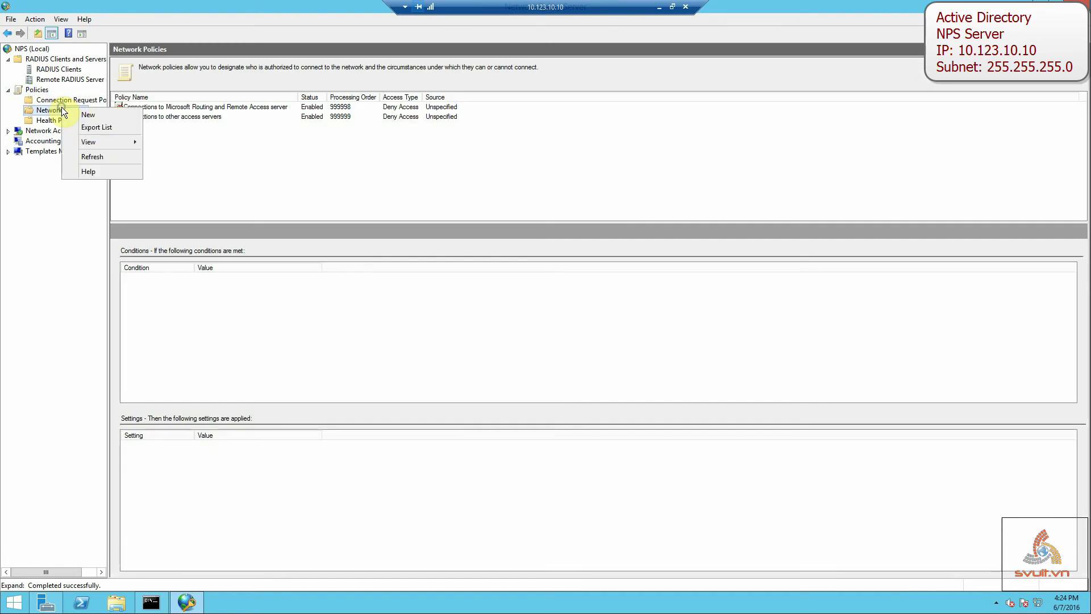
pyautogui.click(126, 115)
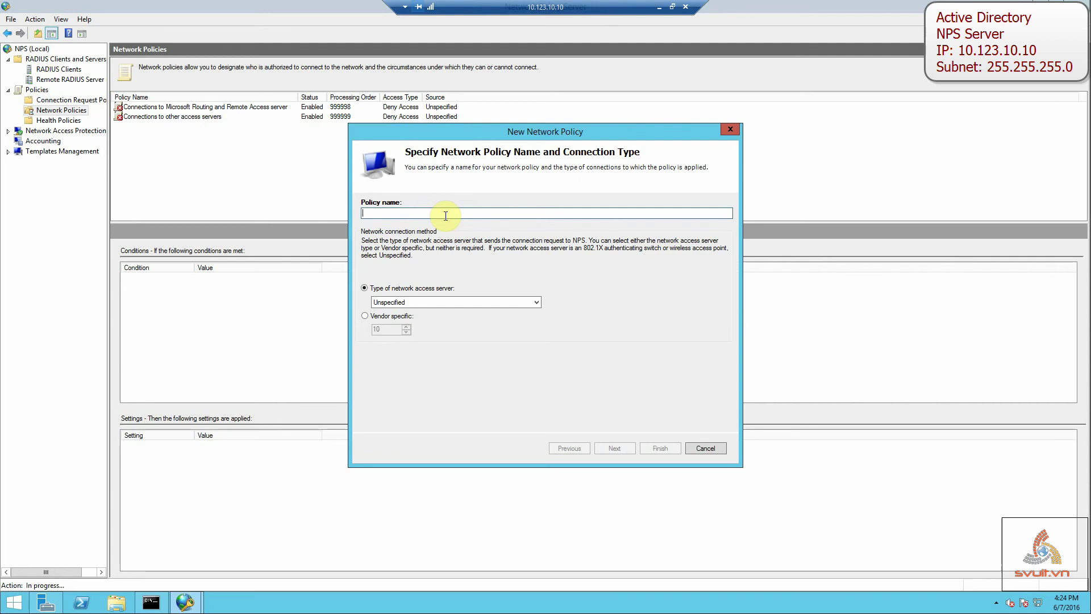
pyautogui.write('Pr')
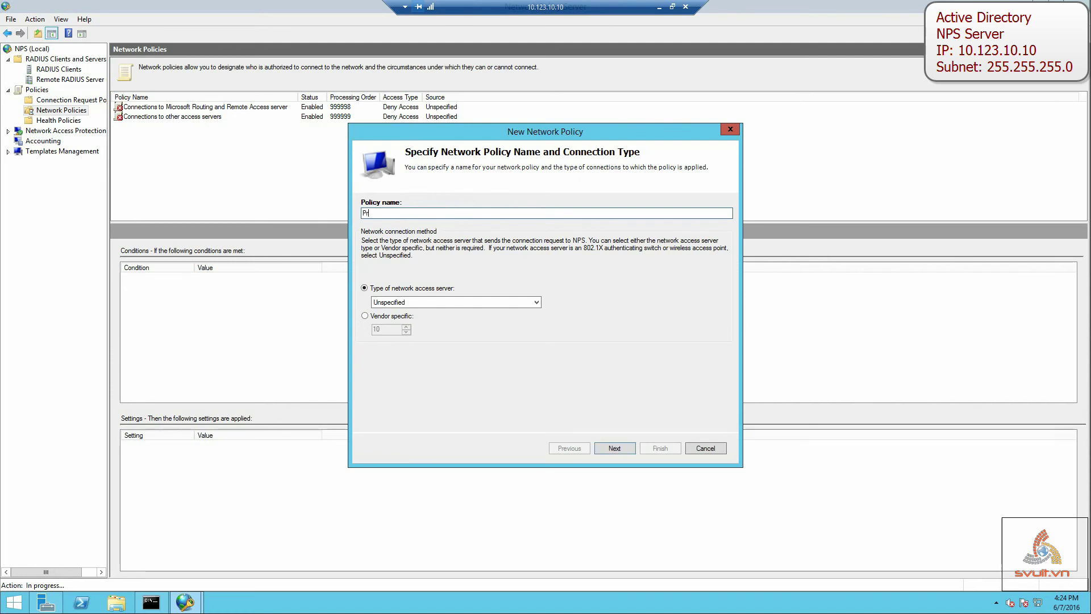
pyautogui.write('ivilege 15')
pyautogui.click(619, 447)
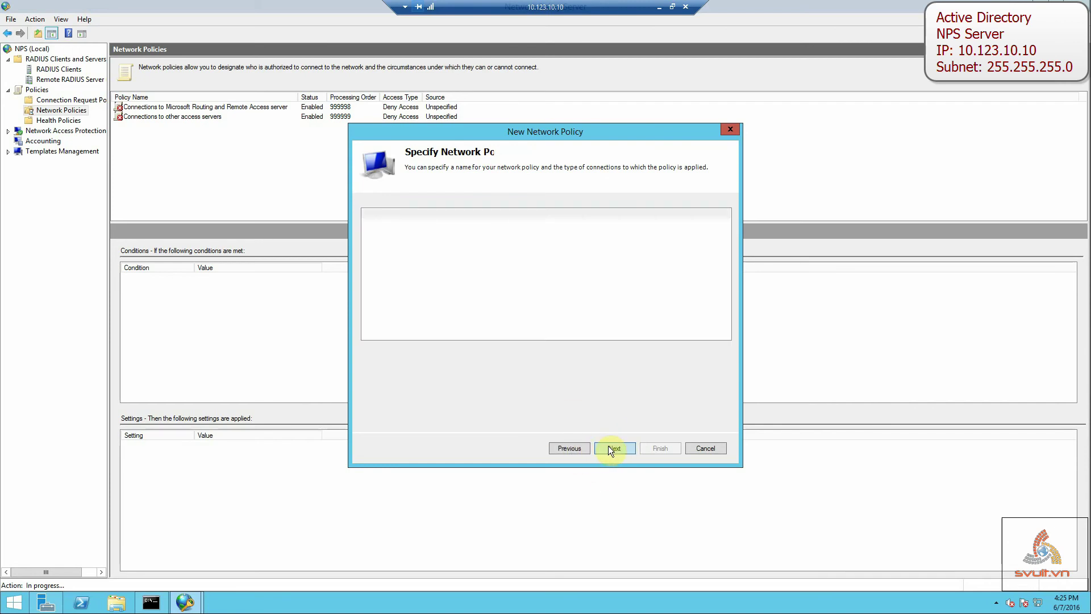
# Add a Windows Groups condition to the new policy.
pyautogui.click(620, 402)
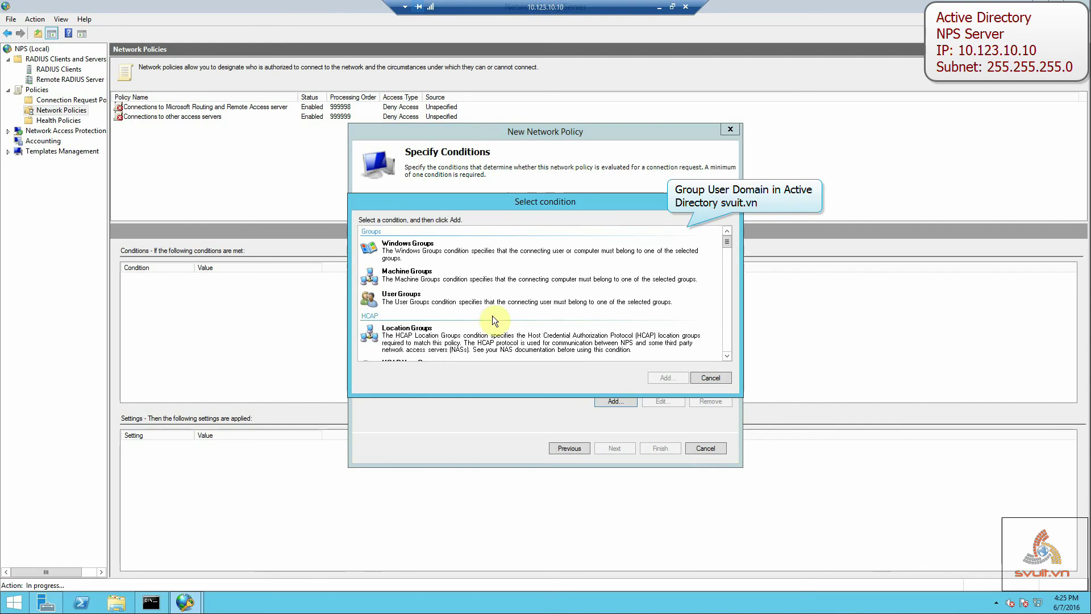
pyautogui.click(431, 297)
pyautogui.click(427, 278)
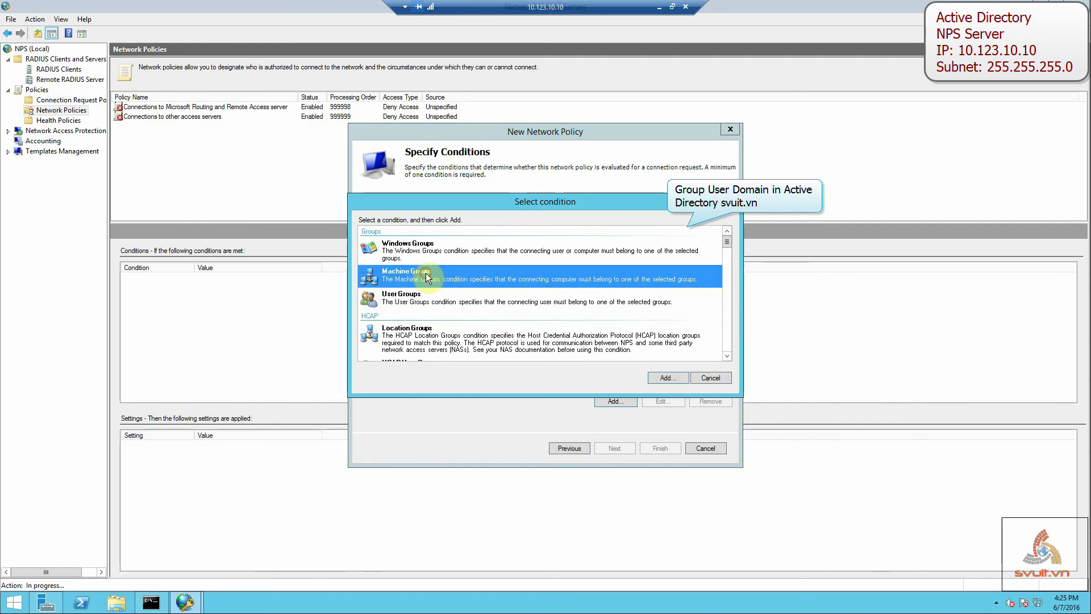
pyautogui.click(435, 251)
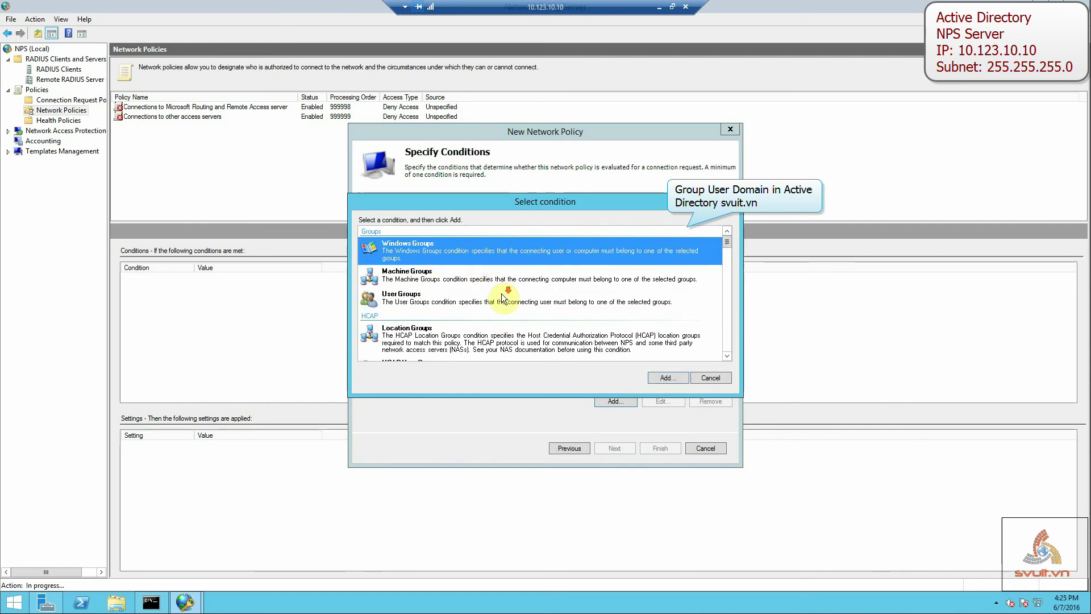
pyautogui.scroll(-10, 503, 296)
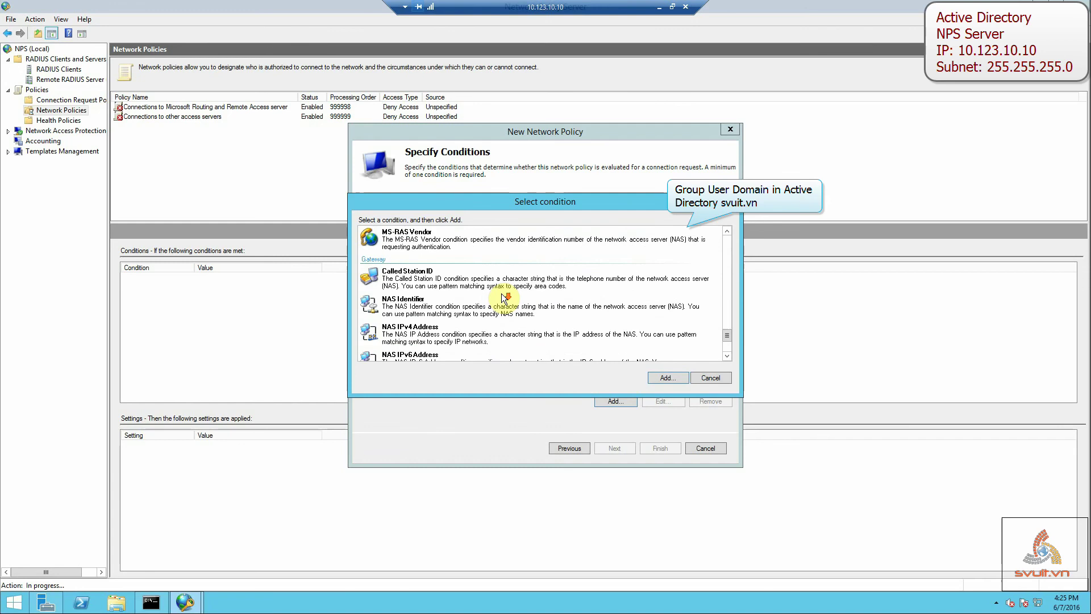
pyautogui.scroll(-3, 503, 297)
pyautogui.scroll(12, 503, 297)
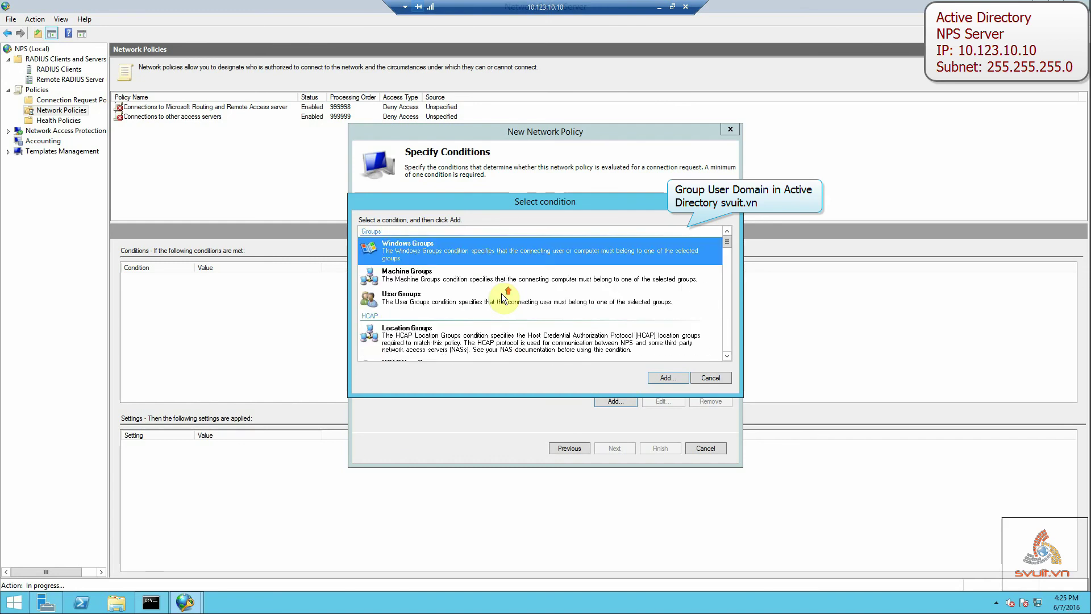
pyautogui.click(669, 378)
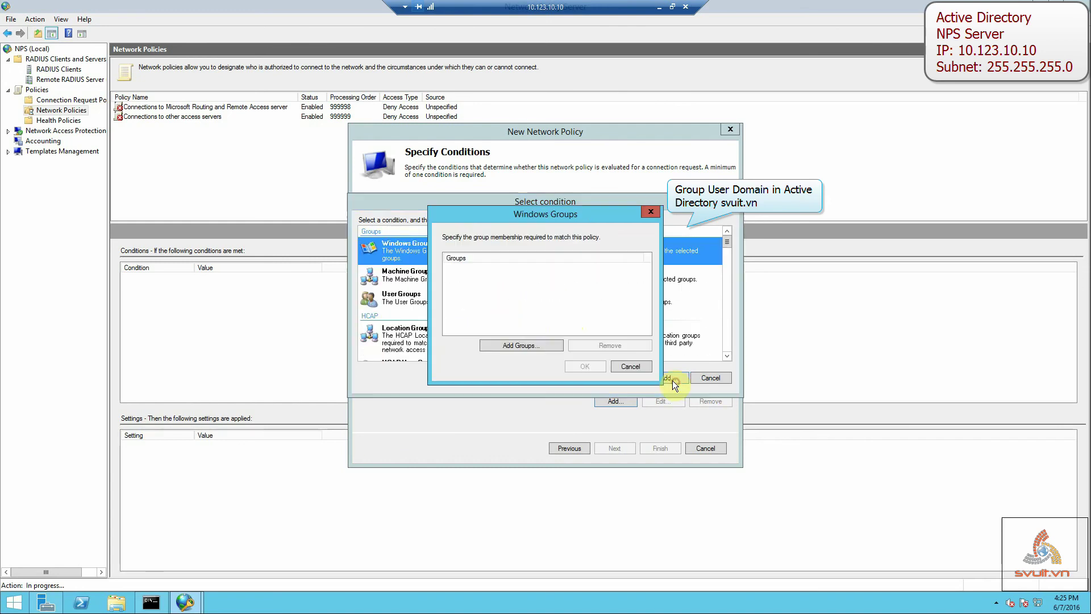
# Add the ADMIN domain group, resolved as SVUIT\ADMIN, to the Windows Groups condition.
pyautogui.click(526, 346)
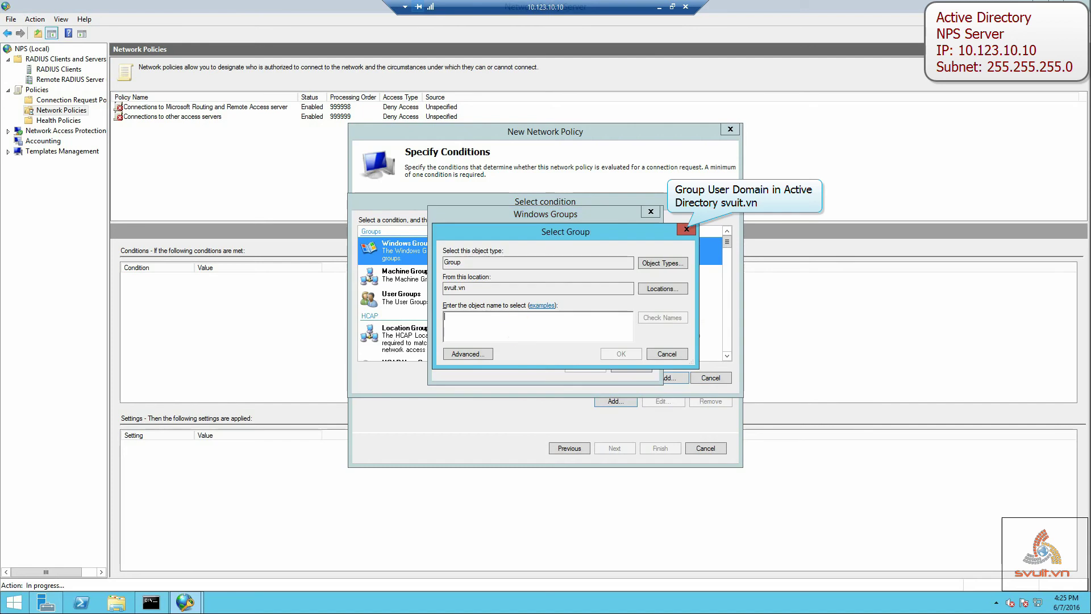
pyautogui.write('ADMIN')
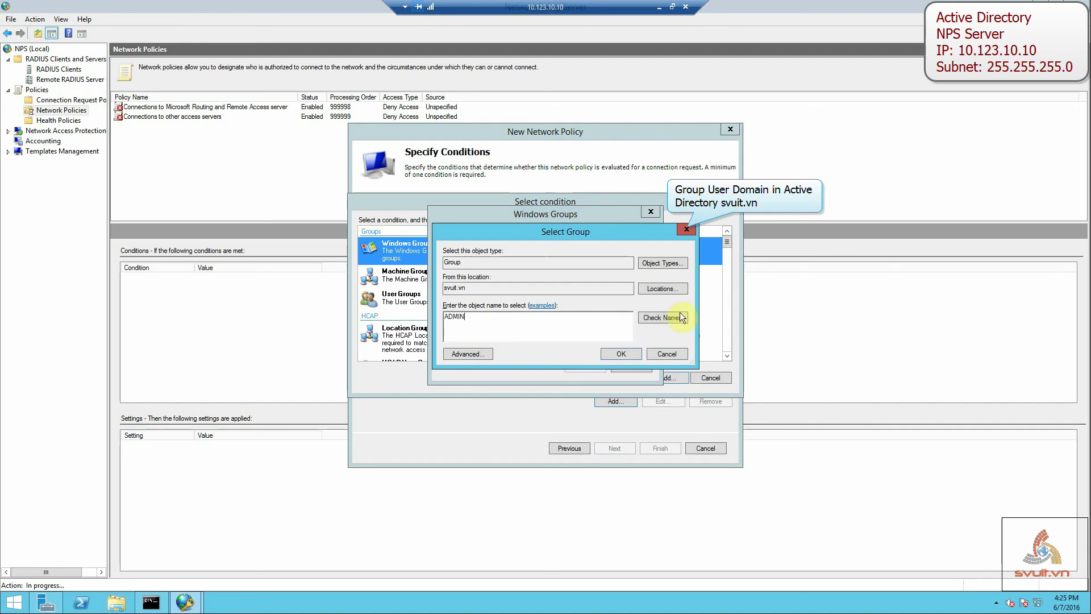
pyautogui.click(682, 317)
pyautogui.click(620, 357)
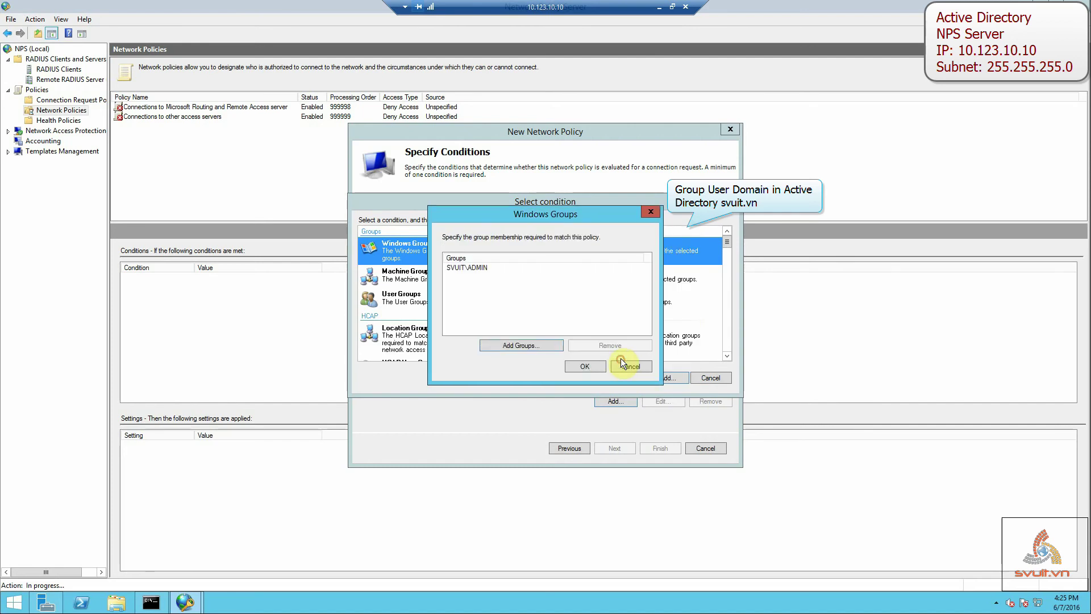
pyautogui.click(593, 364)
pyautogui.click(445, 224)
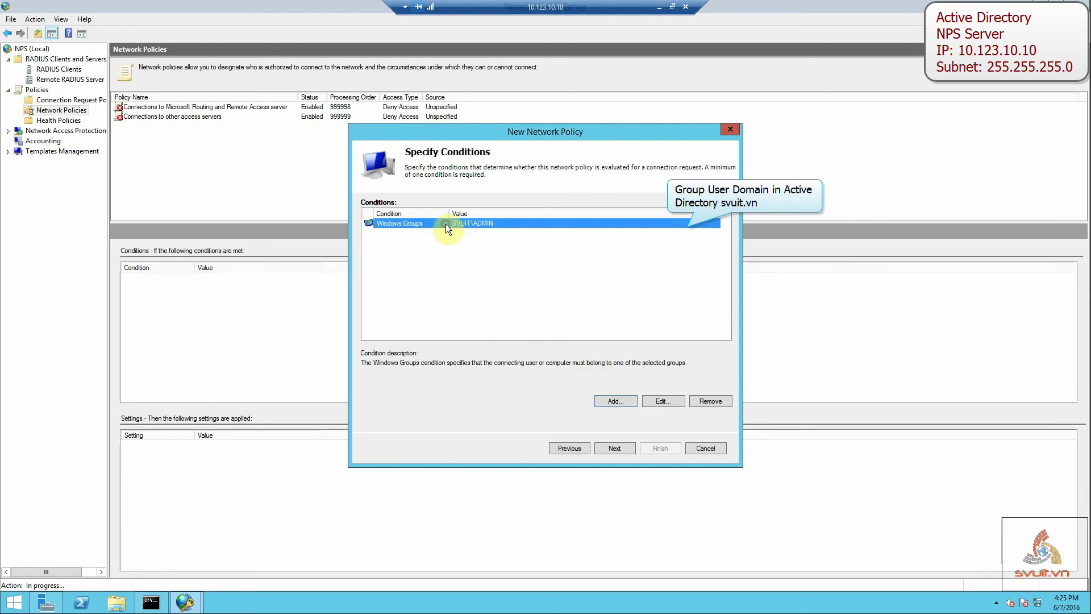
# Keep access granted and allow only unencrypted PAP/SPAP authentication, with MS-CHAP, MS-CHAP-v2 and CHAP off.
pyautogui.click(613, 447)
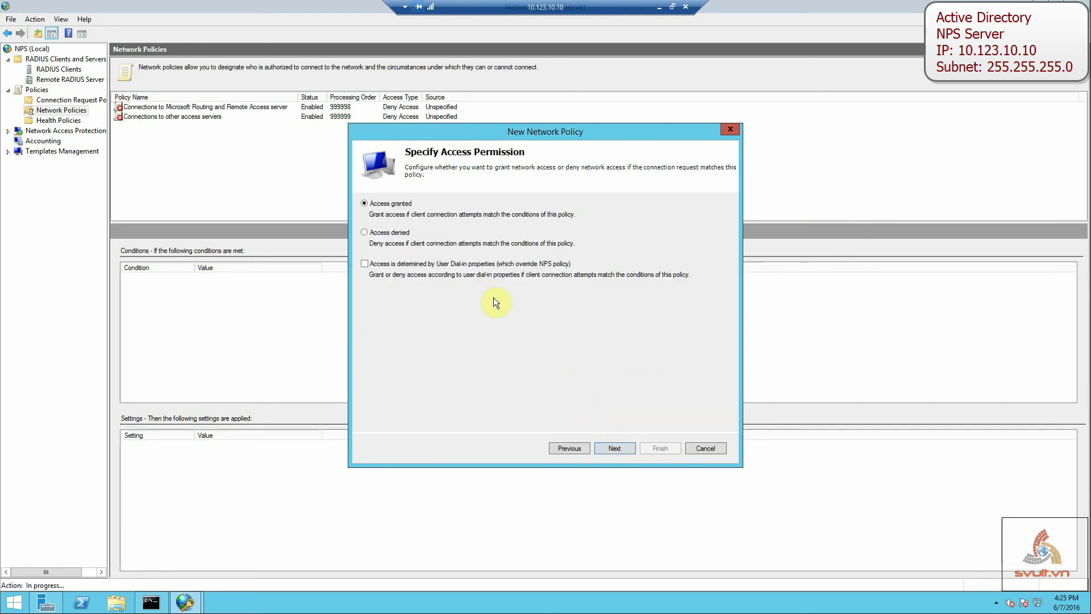
pyautogui.click(615, 448)
pyautogui.click(380, 337)
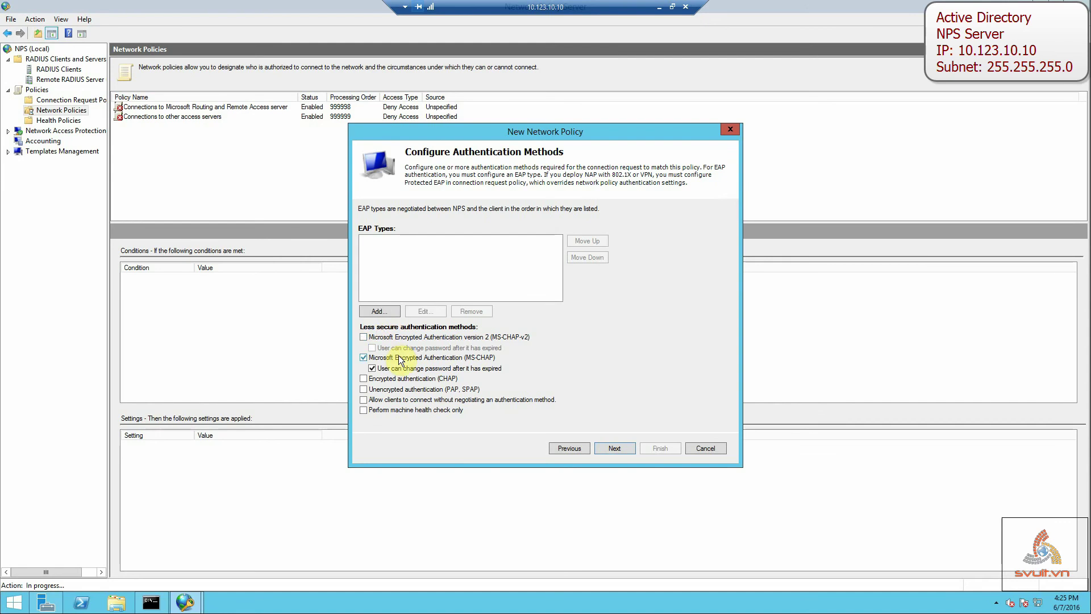
pyautogui.click(397, 357)
pyautogui.click(392, 378)
pyautogui.click(430, 389)
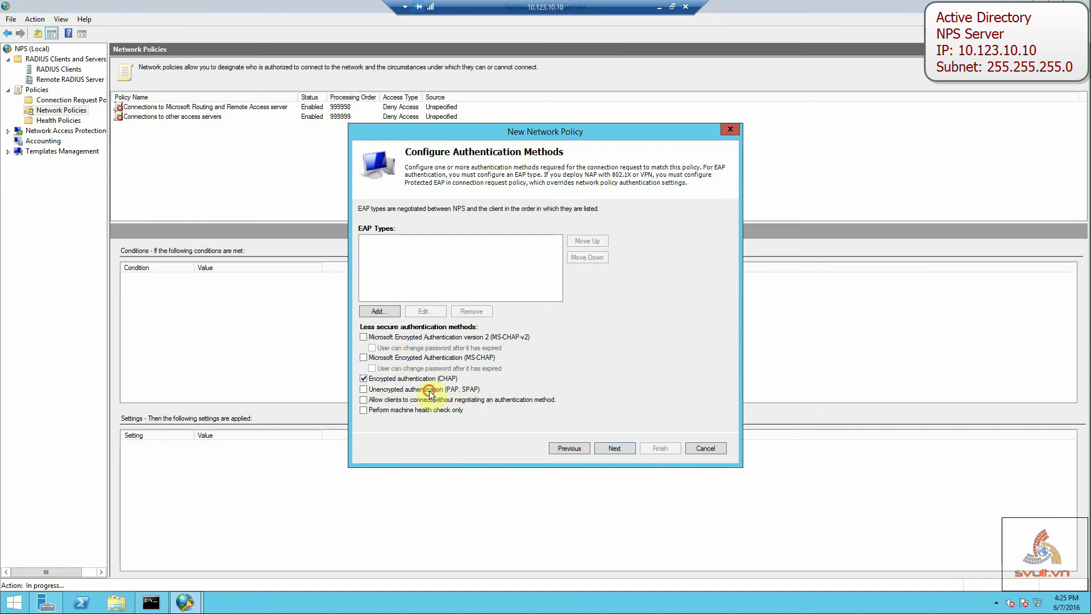
pyautogui.click(410, 379)
pyautogui.click(605, 449)
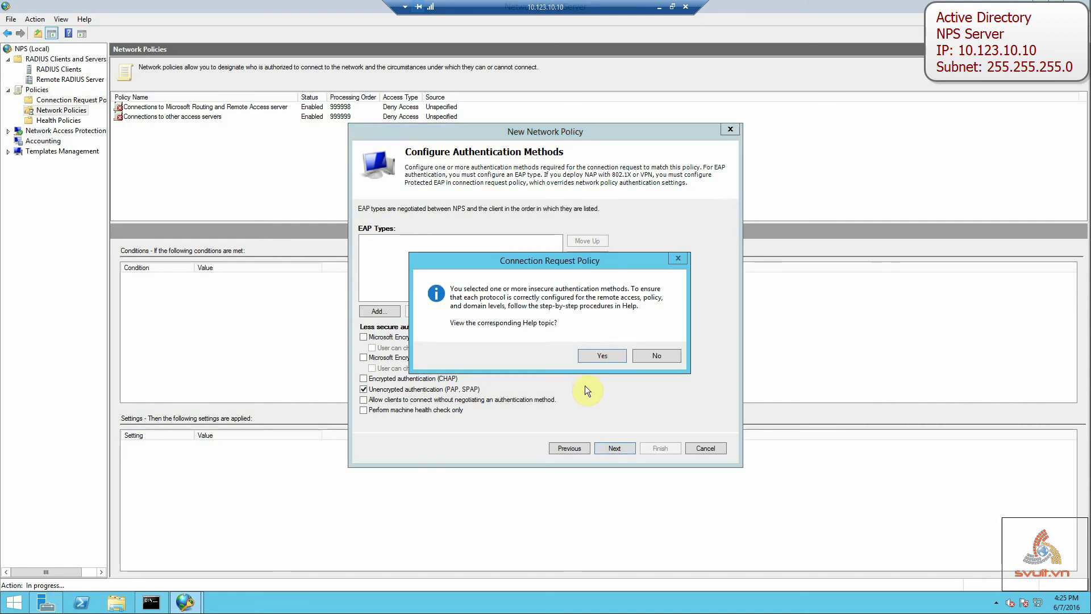
# Decline the insecure-methods help, skip constraints, and remove the Framed-Protocol attribute.
pyautogui.click(646, 356)
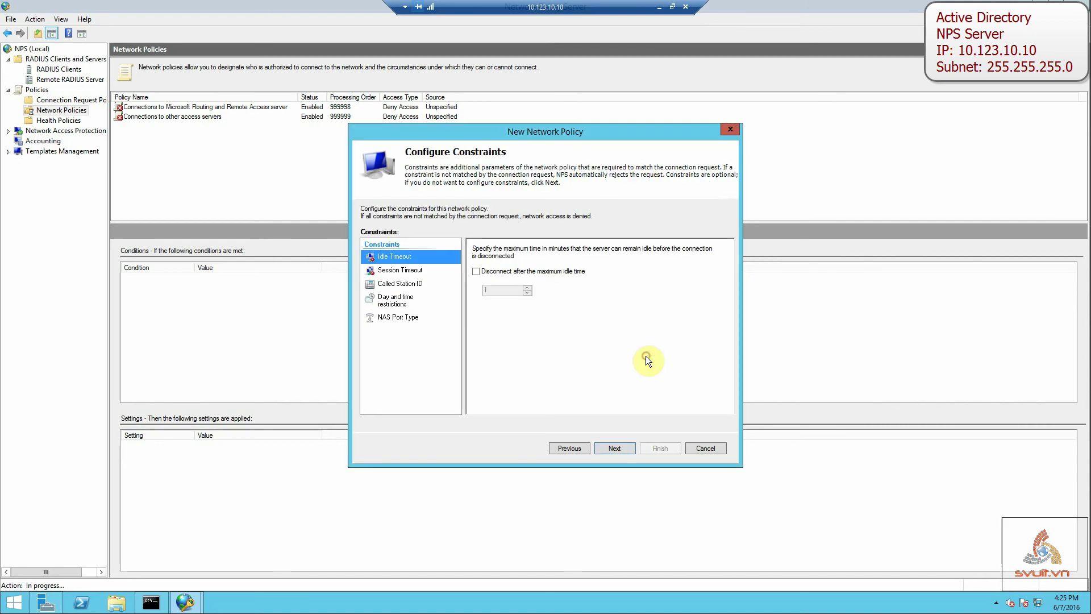
pyautogui.click(618, 450)
pyautogui.click(530, 315)
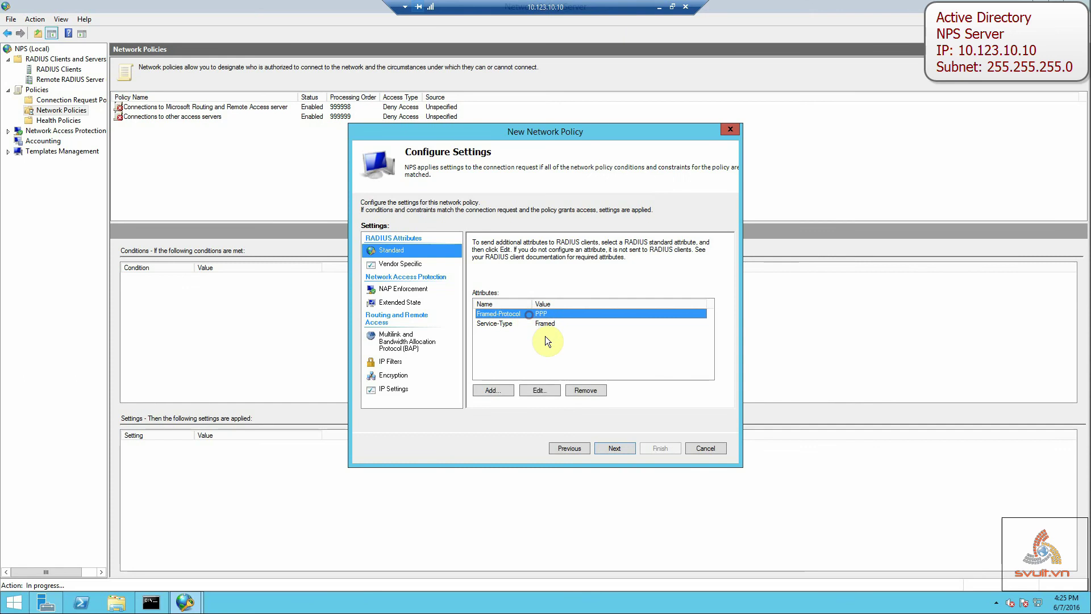
pyautogui.click(585, 390)
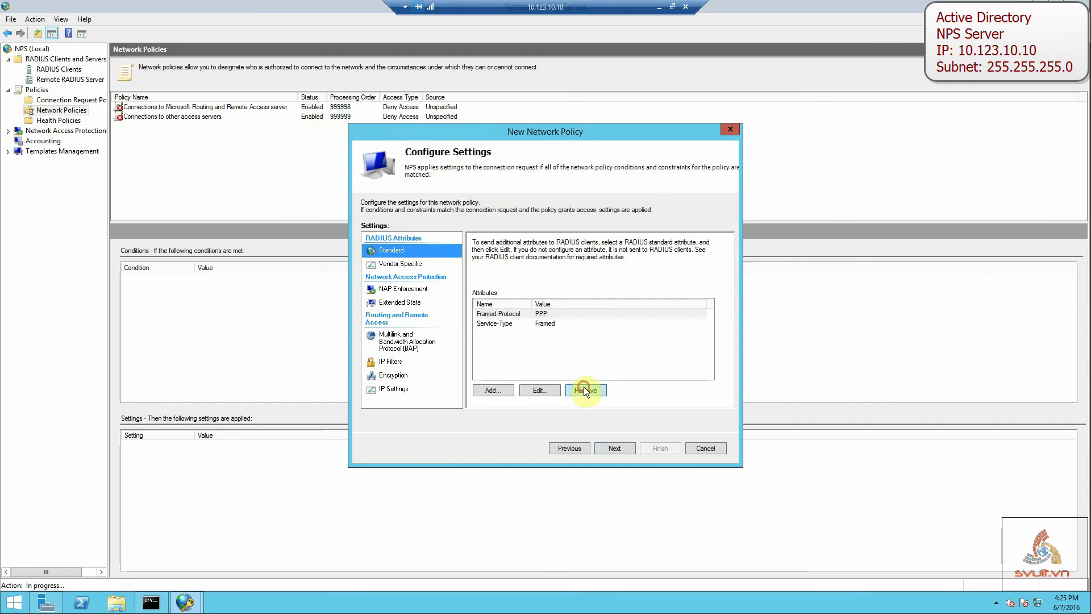
# Change the Service-Type attribute from Framed to Login.
pyautogui.click(543, 391)
pyautogui.click(501, 312)
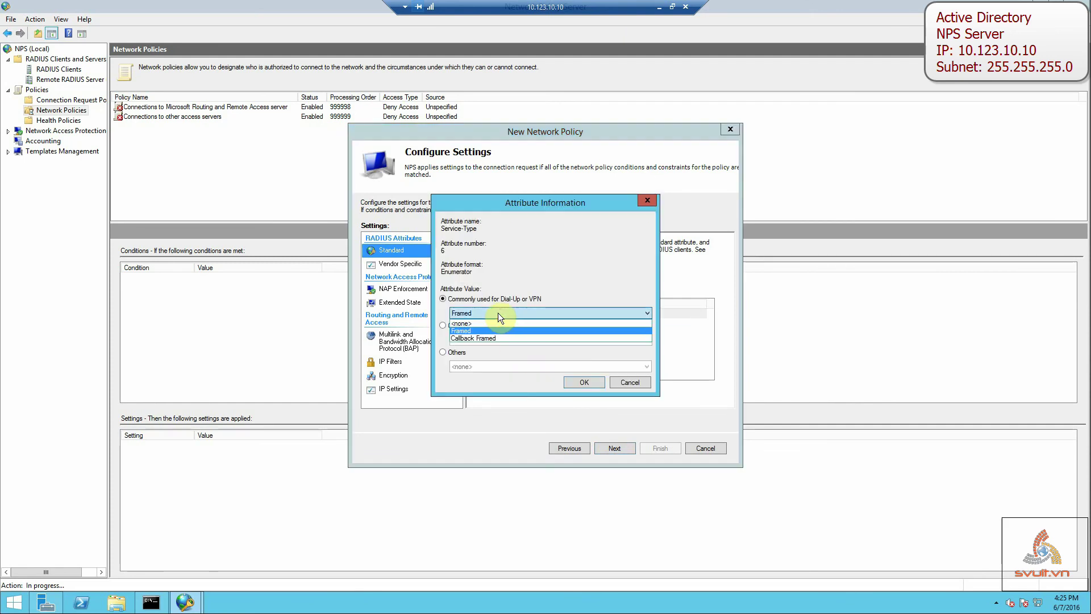
pyautogui.click(498, 312)
pyautogui.click(464, 354)
pyautogui.click(485, 365)
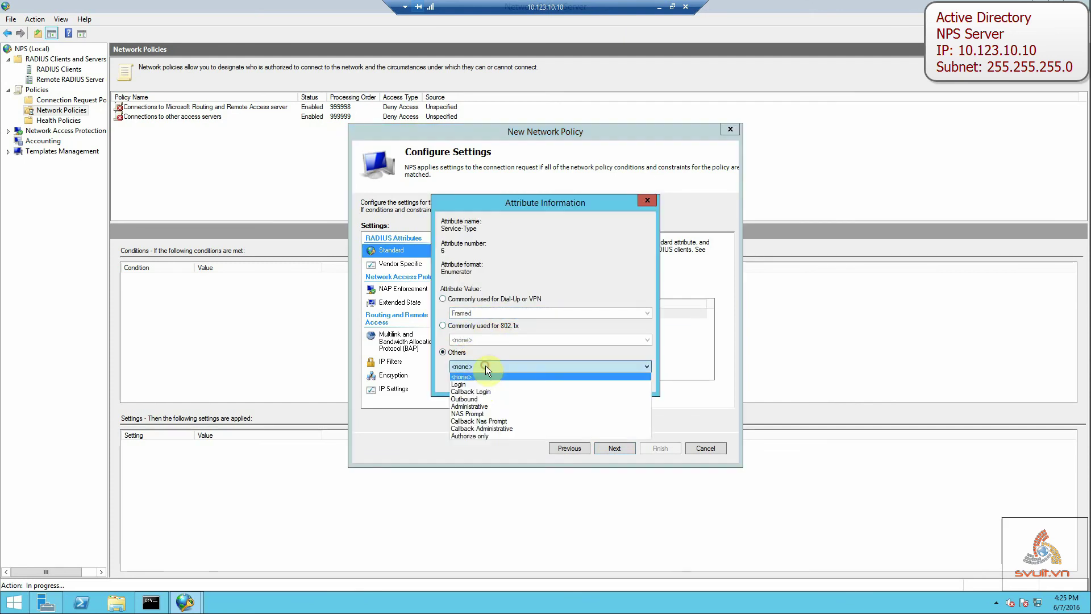
pyautogui.click(479, 384)
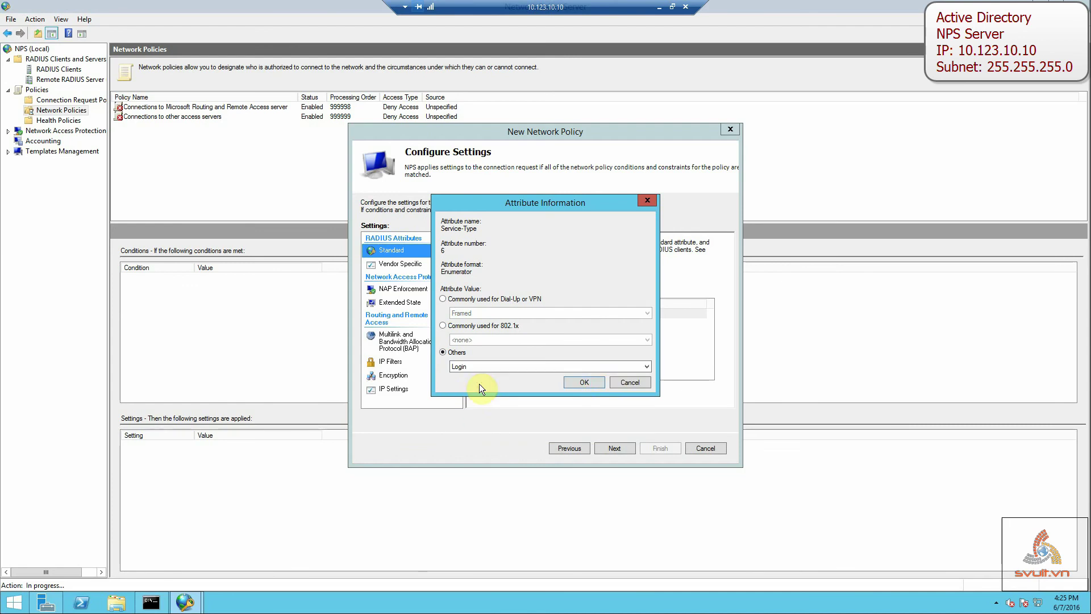
pyautogui.click(569, 385)
pyautogui.click(534, 314)
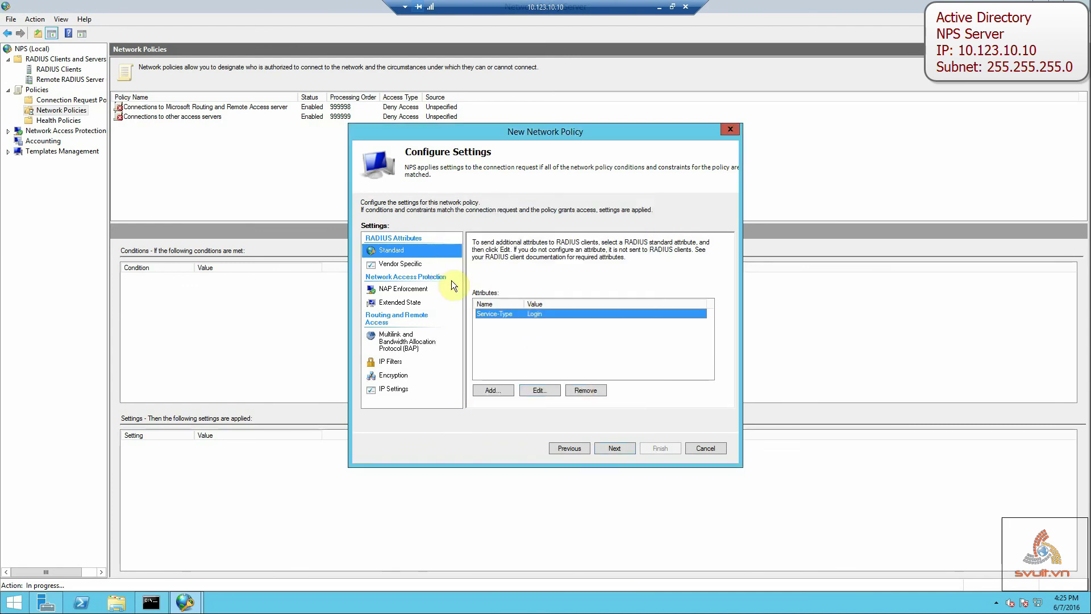
pyautogui.click(421, 267)
# Add a Cisco vendor-specific Cisco-AV-Pair attribute with value shell:priv-lvl=15.
pyautogui.click(505, 391)
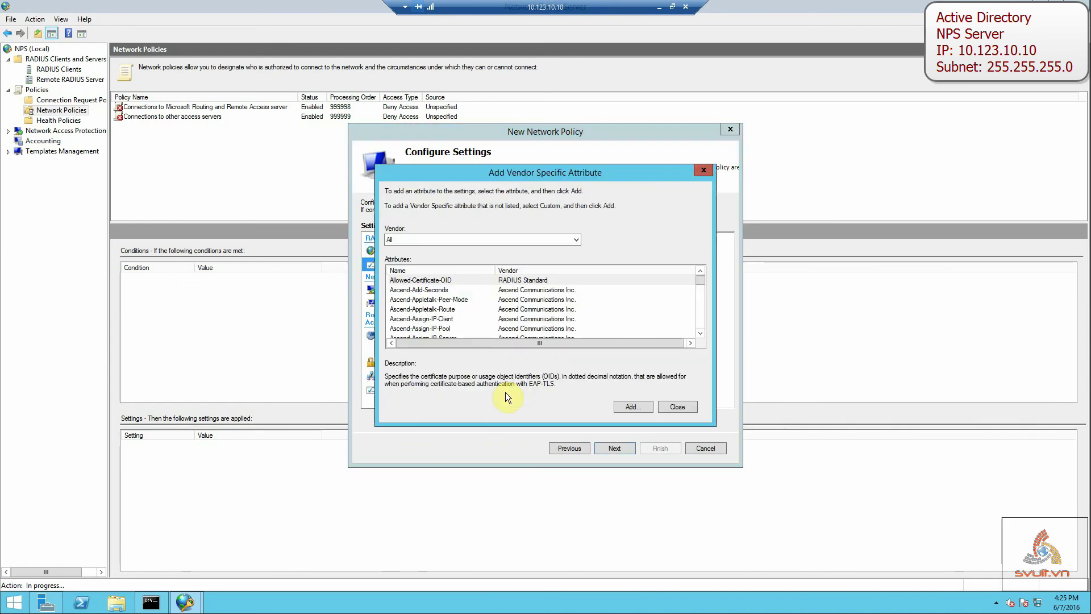
pyautogui.click(483, 240)
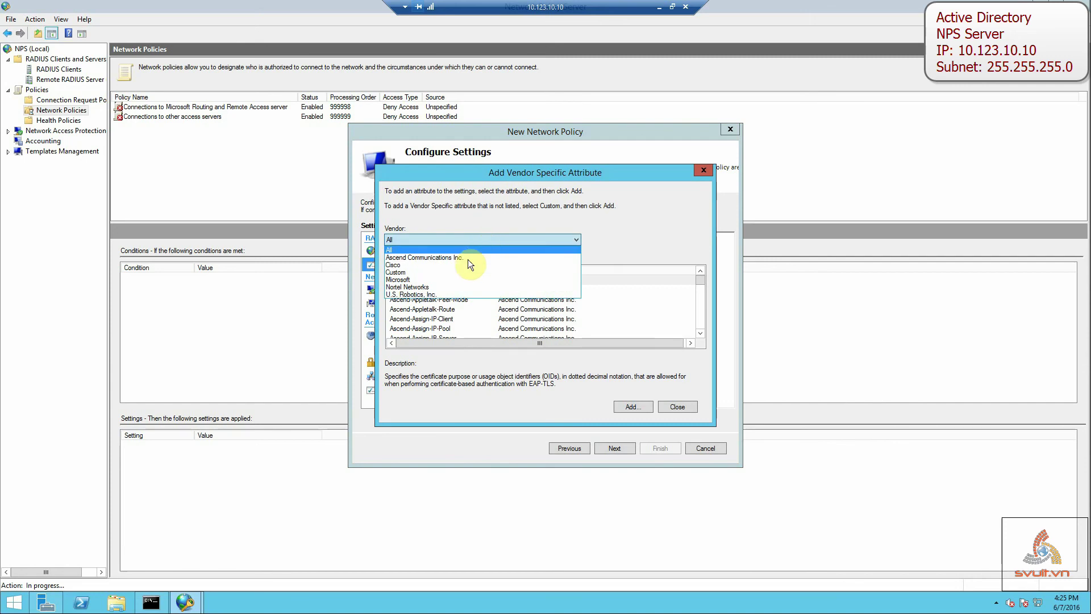
pyautogui.click(466, 265)
pyautogui.click(435, 281)
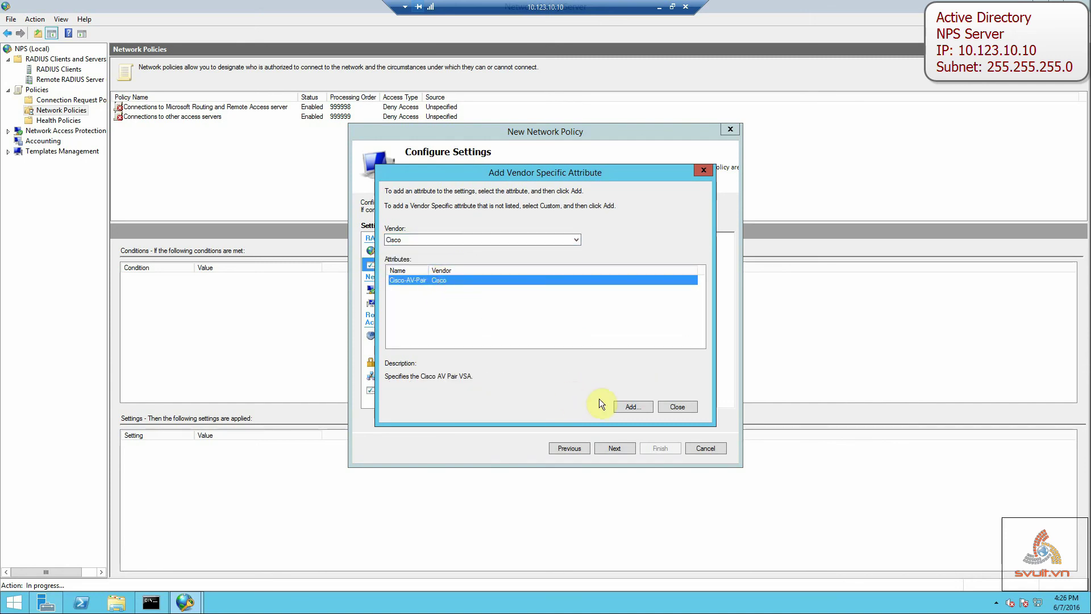
pyautogui.click(631, 404)
pyautogui.click(628, 295)
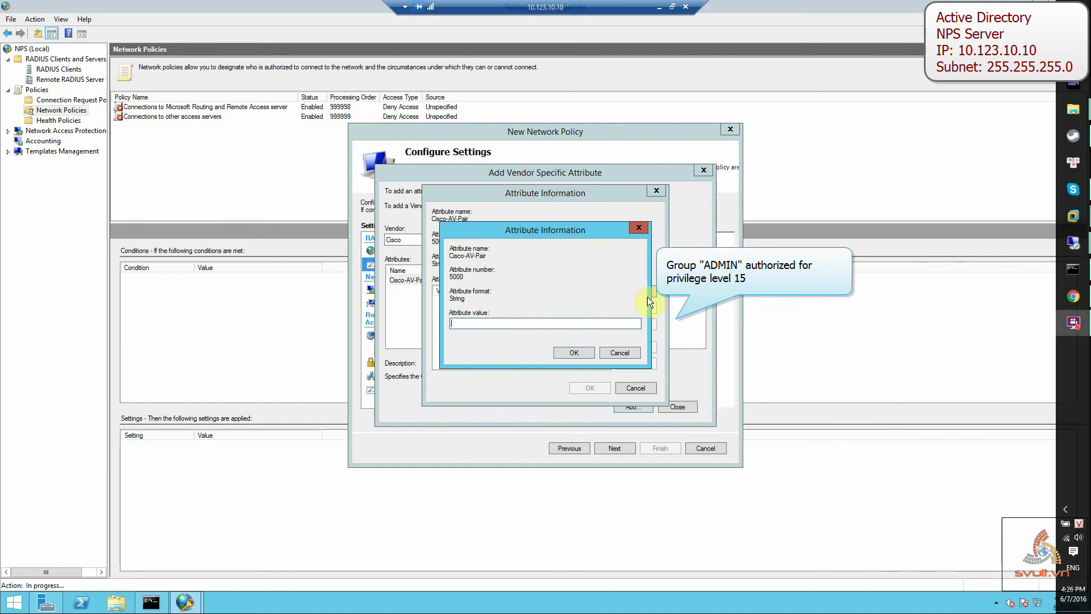
pyautogui.click(513, 324)
pyautogui.write('s')
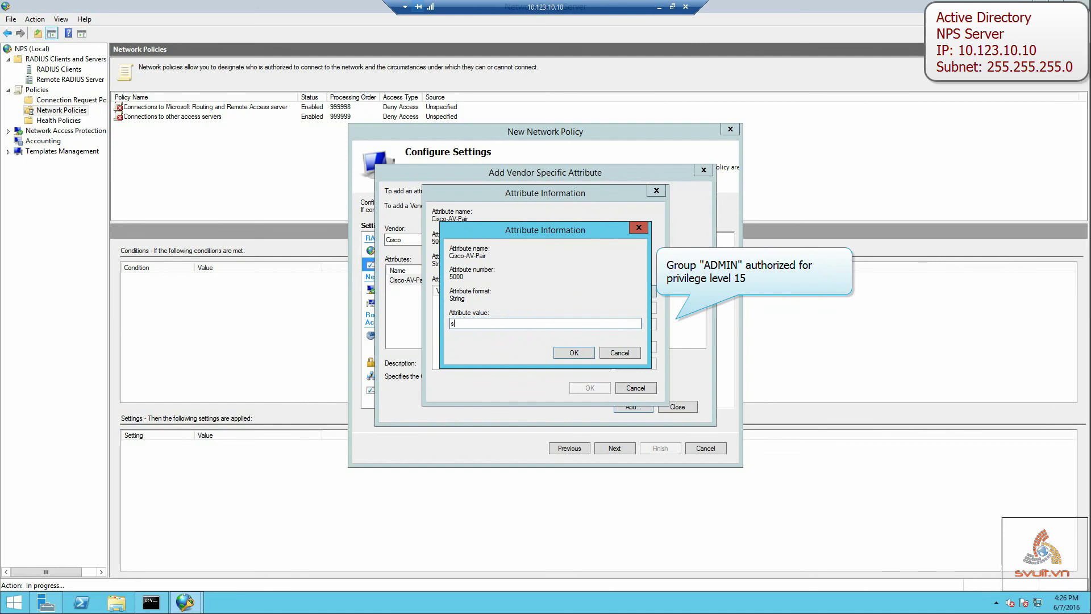
pyautogui.write('hell:priv-lel=15')
pyautogui.click(586, 350)
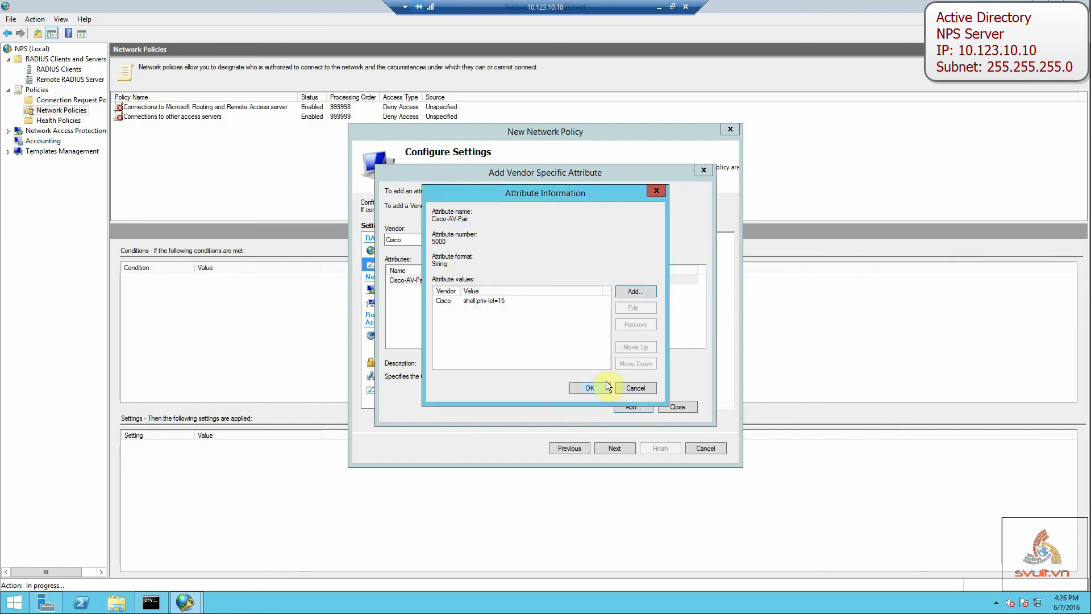
pyautogui.click(597, 386)
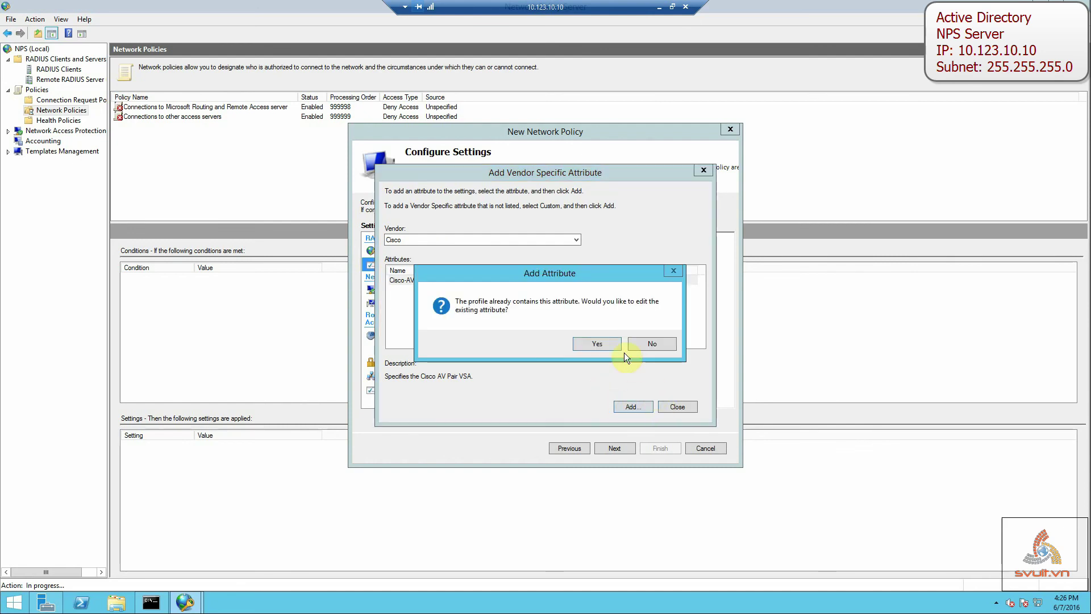
# Close the vendor attribute picker and advance to the policy completion summary.
pyautogui.click(648, 343)
pyautogui.click(682, 407)
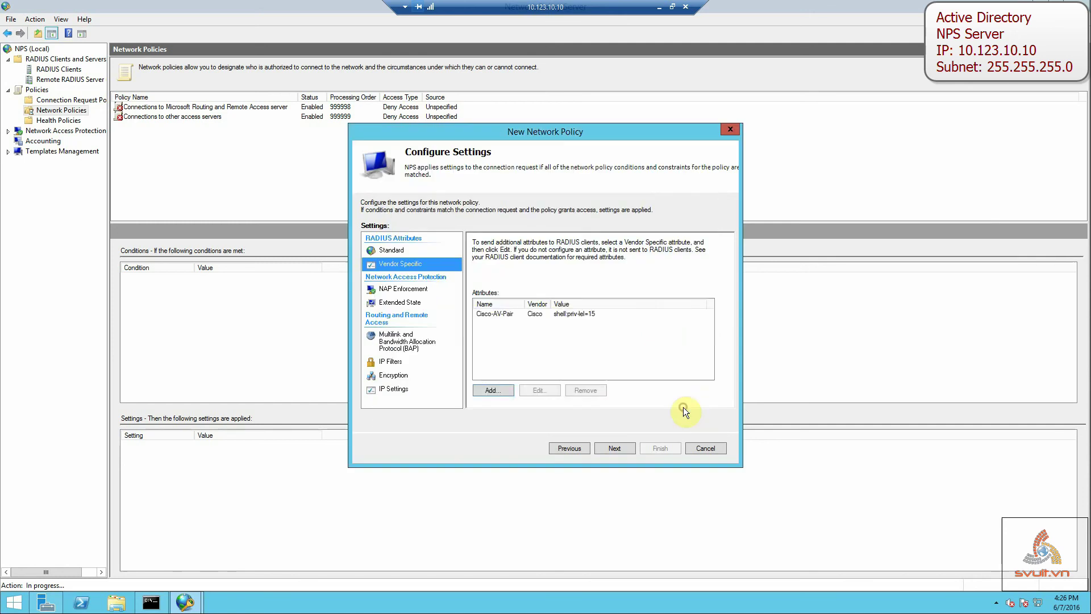
pyautogui.click(561, 316)
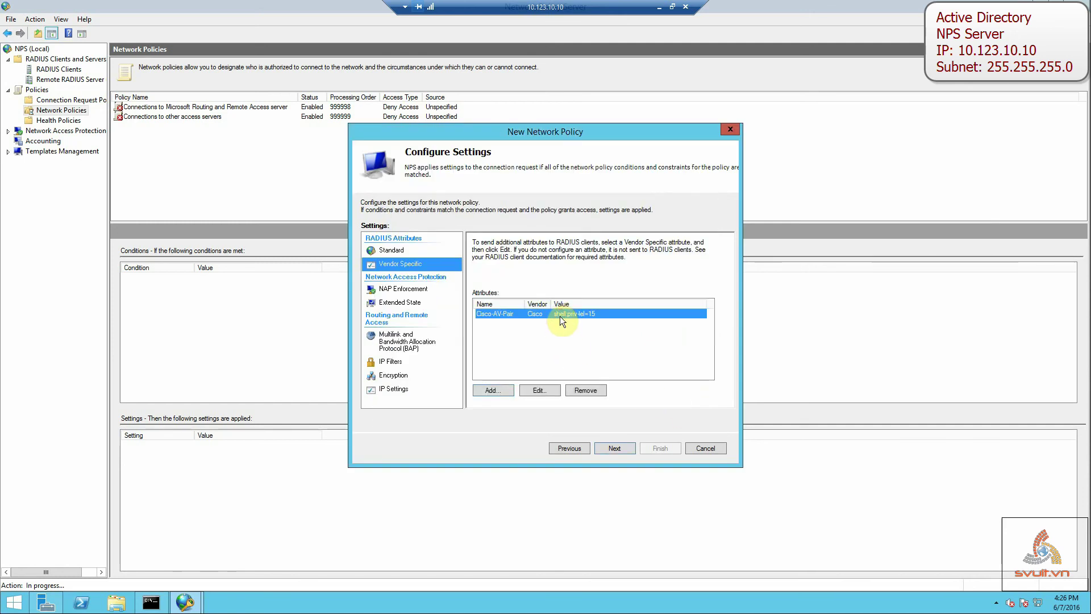
pyautogui.click(609, 448)
pyautogui.click(453, 251)
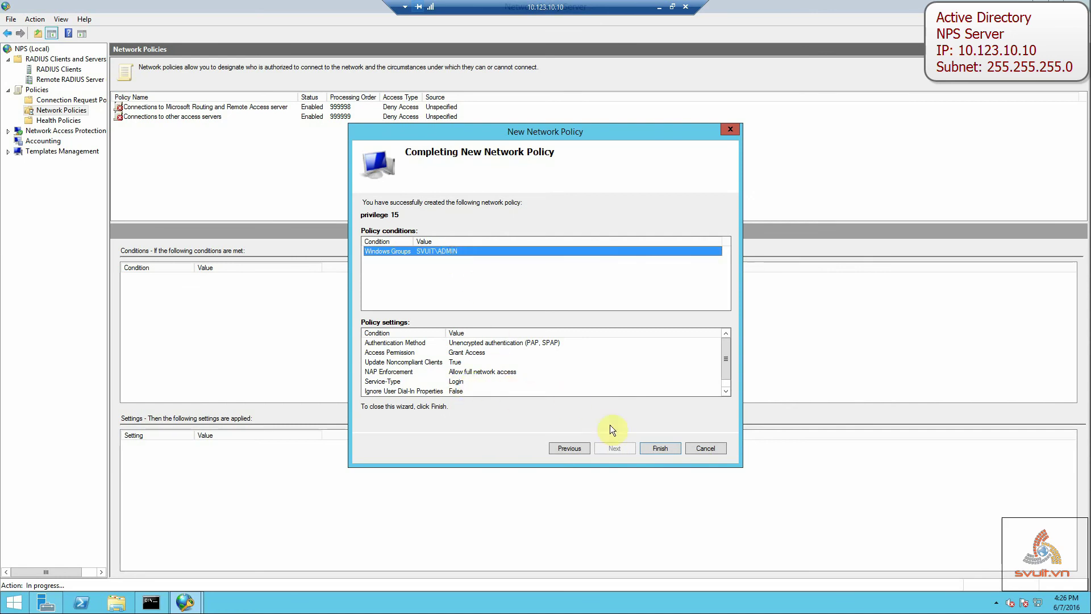
# Review the summary settings and finish creating the 'privlege 15' policy.
pyautogui.click(658, 449)
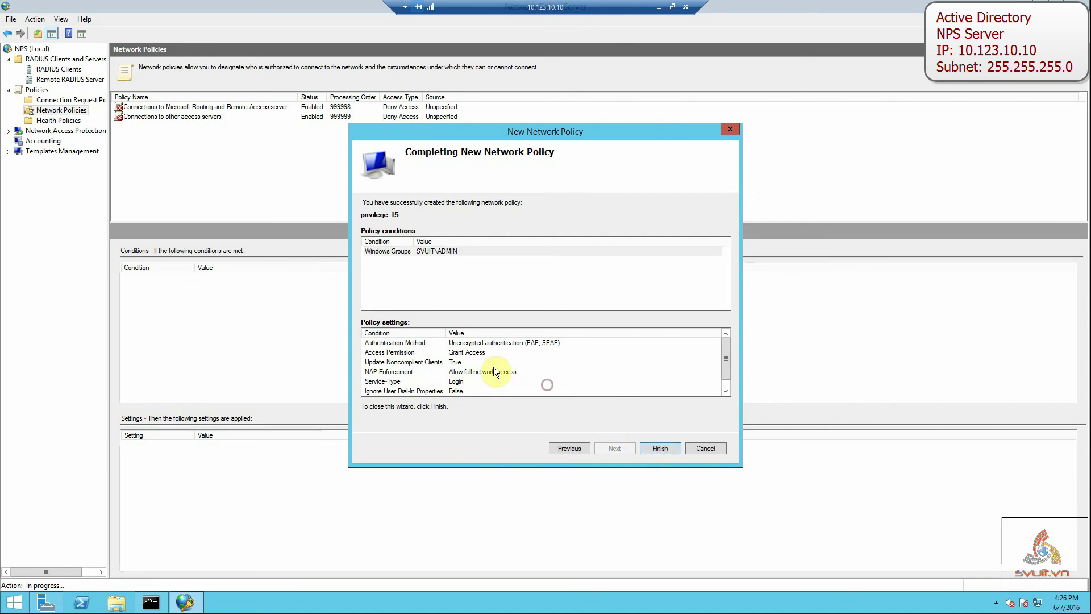
pyautogui.click(484, 345)
pyautogui.click(486, 350)
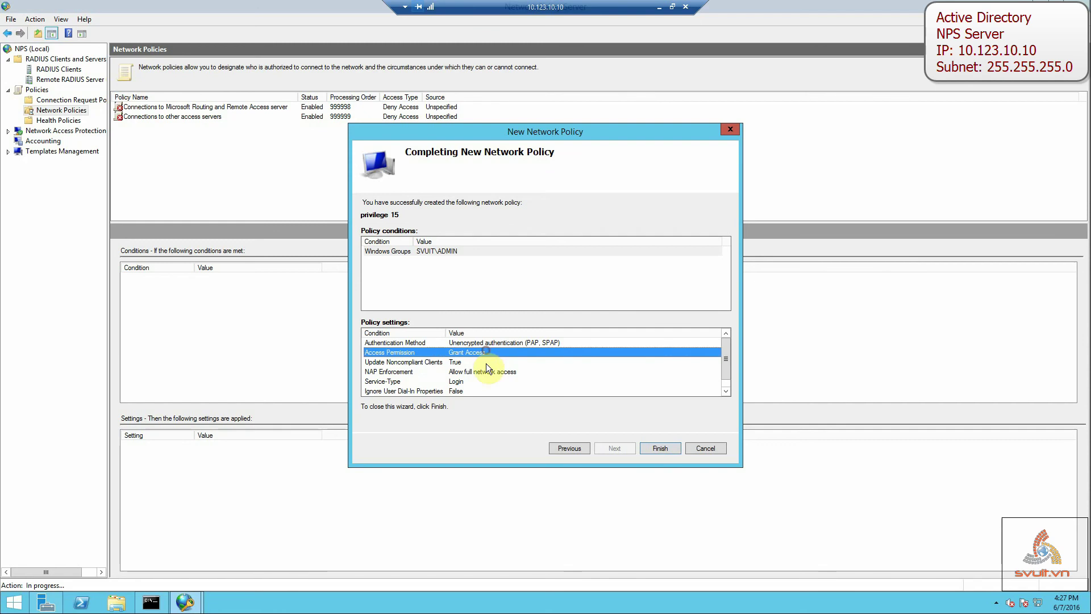
pyautogui.click(490, 364)
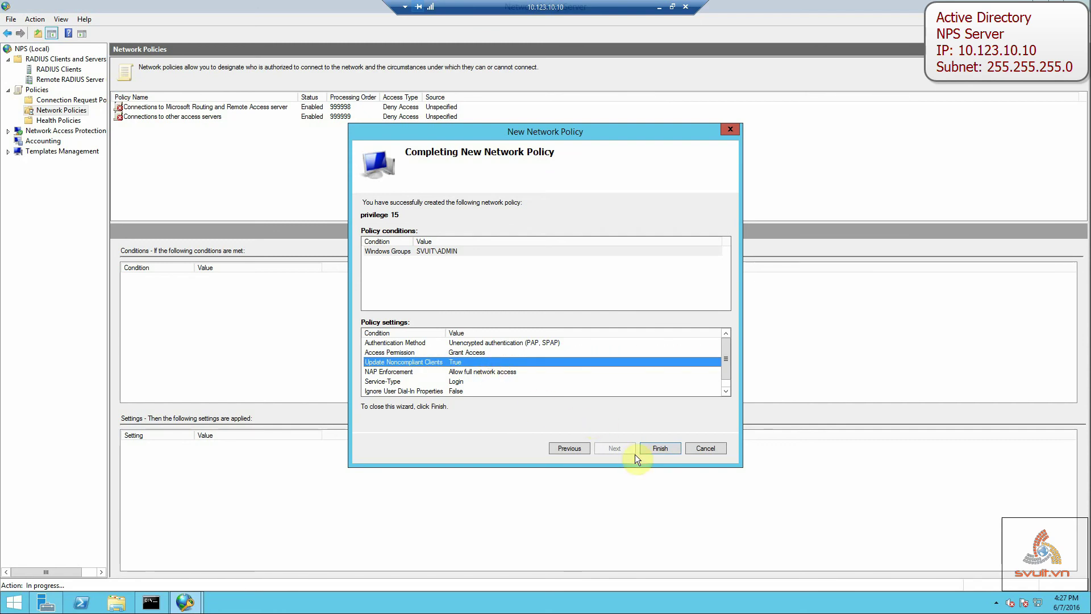
pyautogui.click(661, 449)
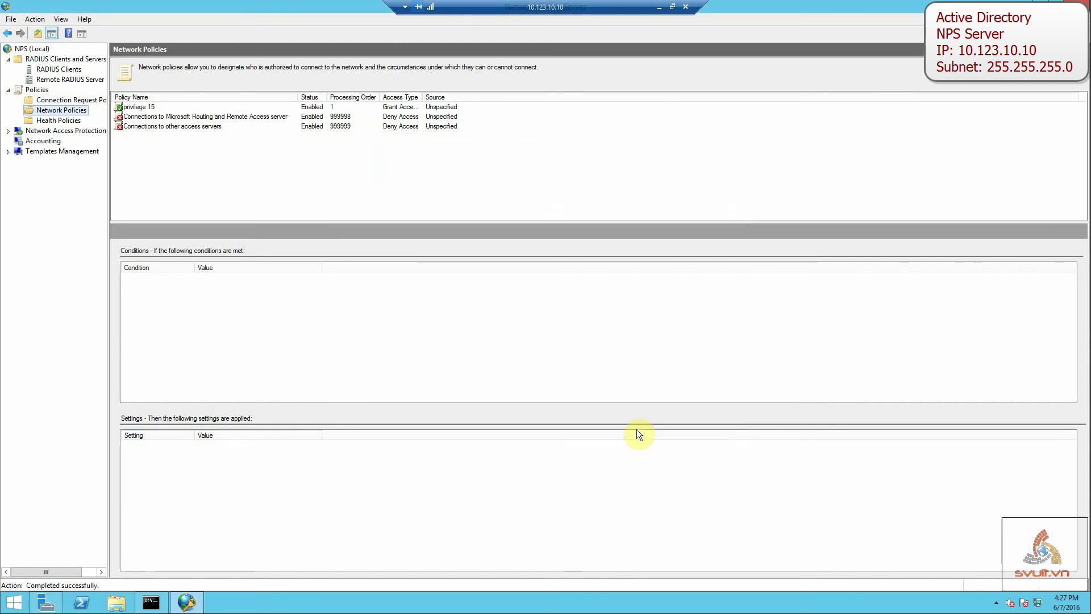
# Duplicate the 'privlege 15' policy and open the copy's properties.
pyautogui.click(320, 108)
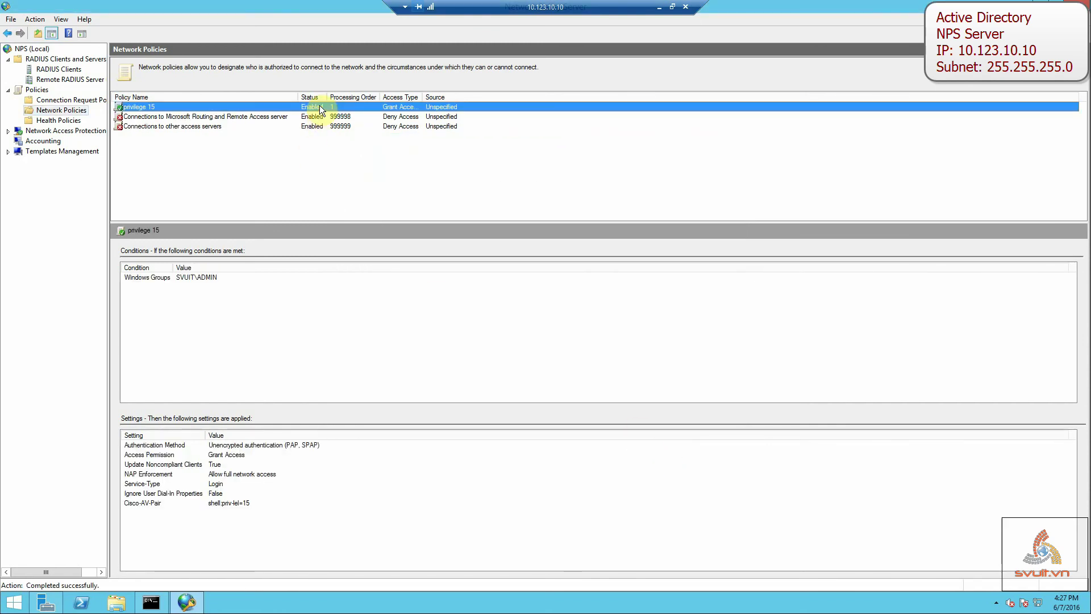
pyautogui.rightClick(422, 107)
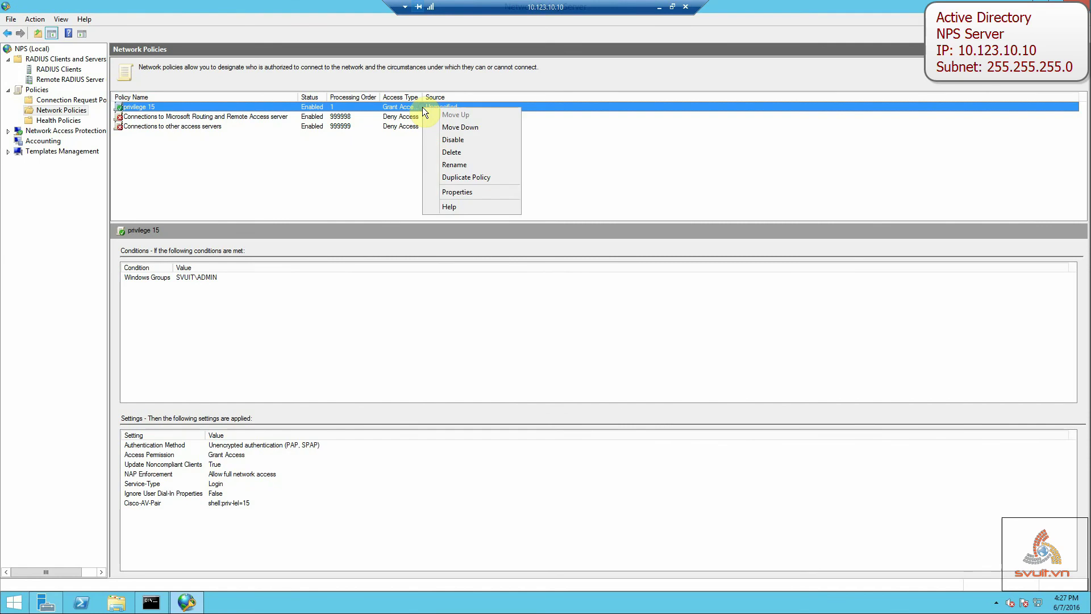
pyautogui.click(479, 179)
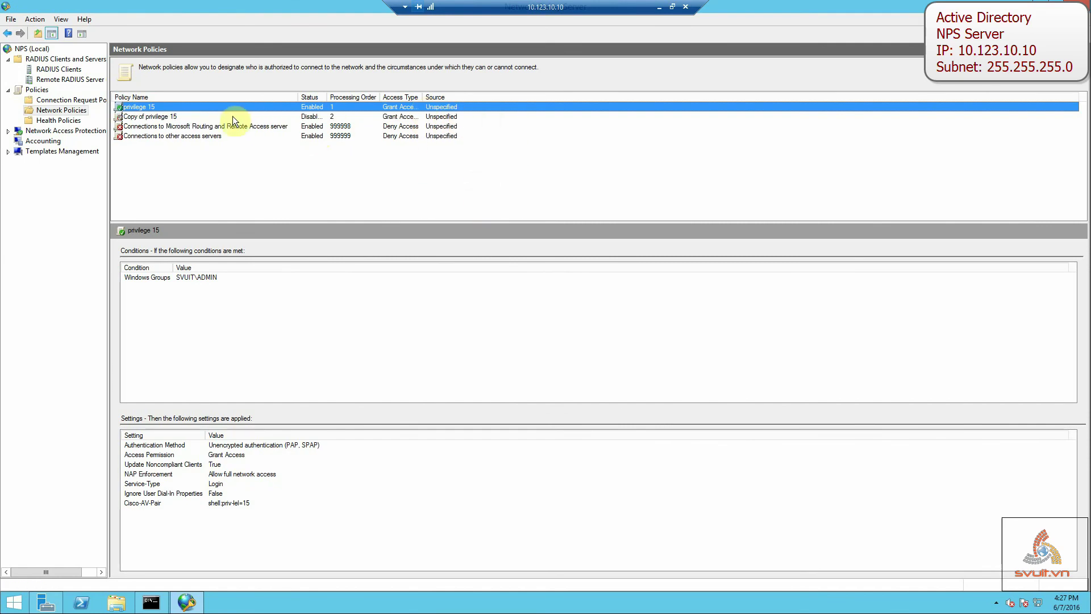
pyautogui.rightClick(185, 118)
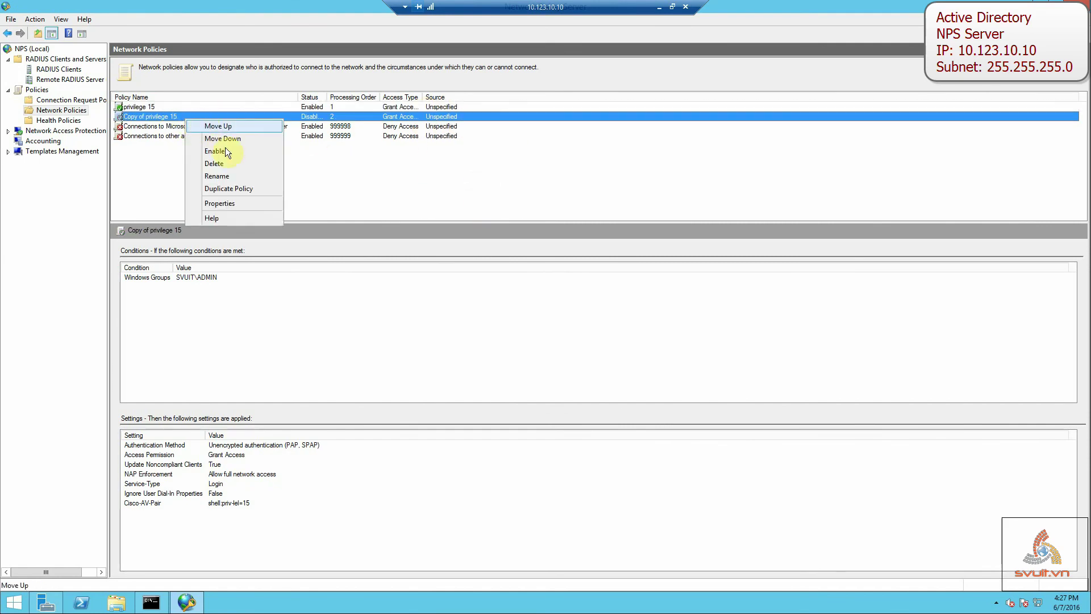
pyautogui.click(229, 203)
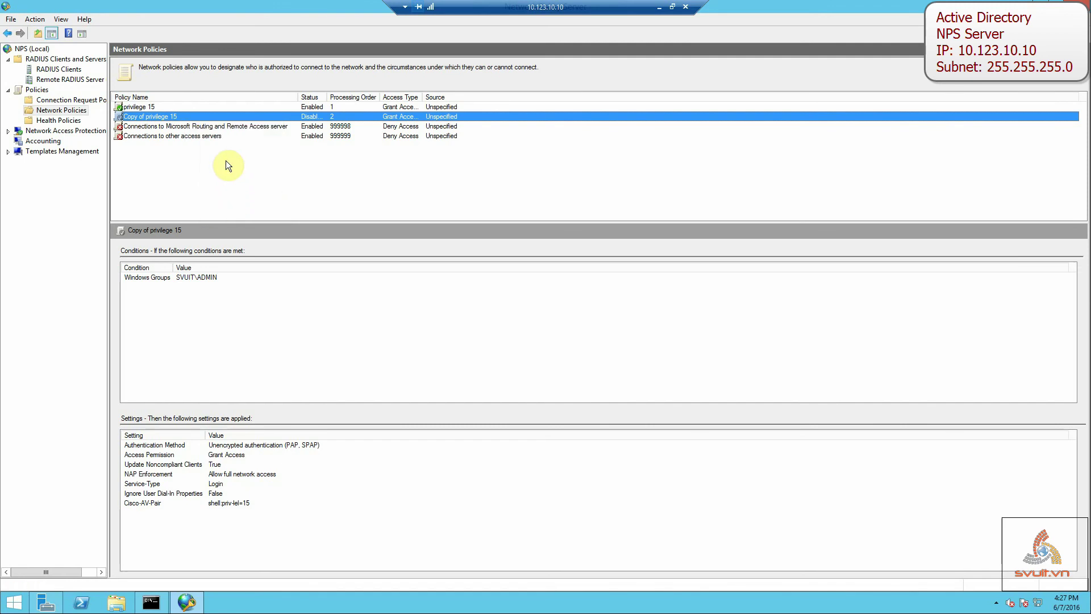
# Rename the copied policy to 'privlege 5' and enable it.
pyautogui.click(455, 165)
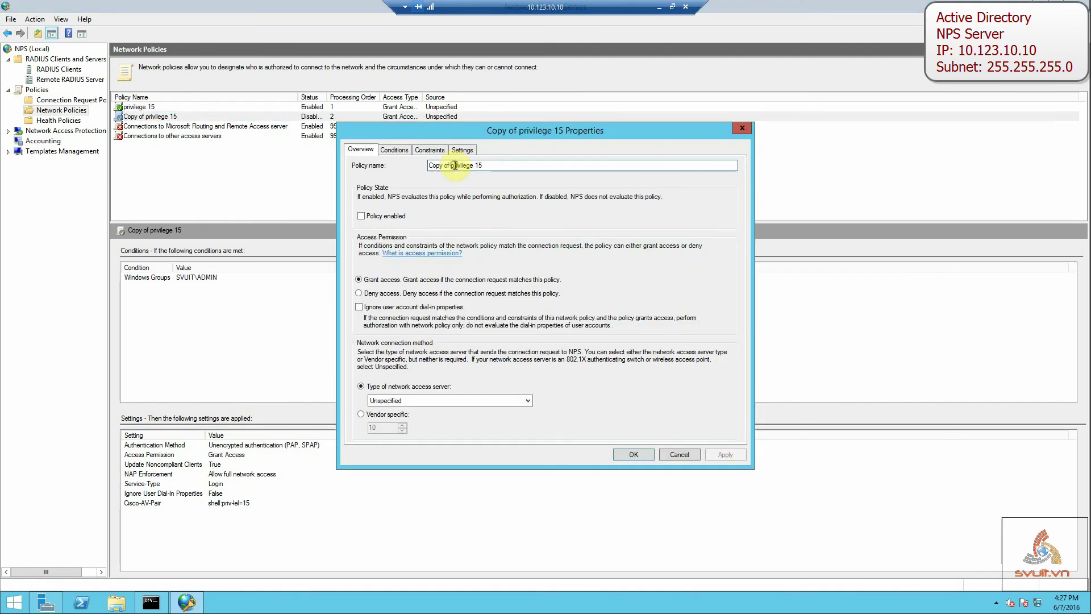
pyautogui.moveTo(451, 165); pyautogui.dragTo(386, 163)
pyautogui.press('BackSpace')
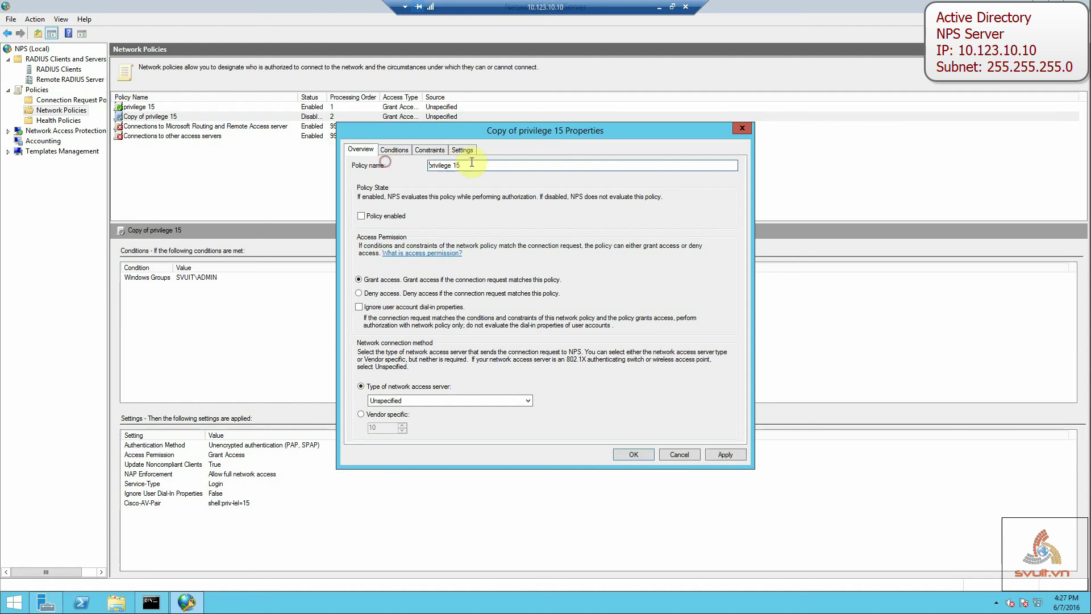
pyautogui.click(458, 165)
pyautogui.click(385, 216)
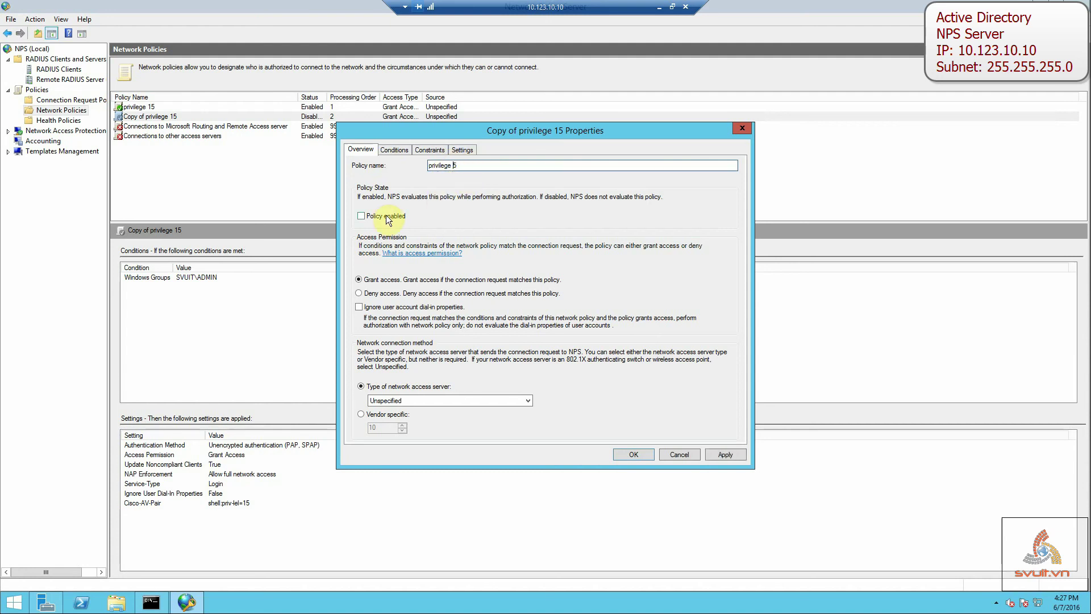
# Replace the SVUIT\ADMIN group with SVUIT\STAFF in the Windows Groups condition.
pyautogui.click(394, 150)
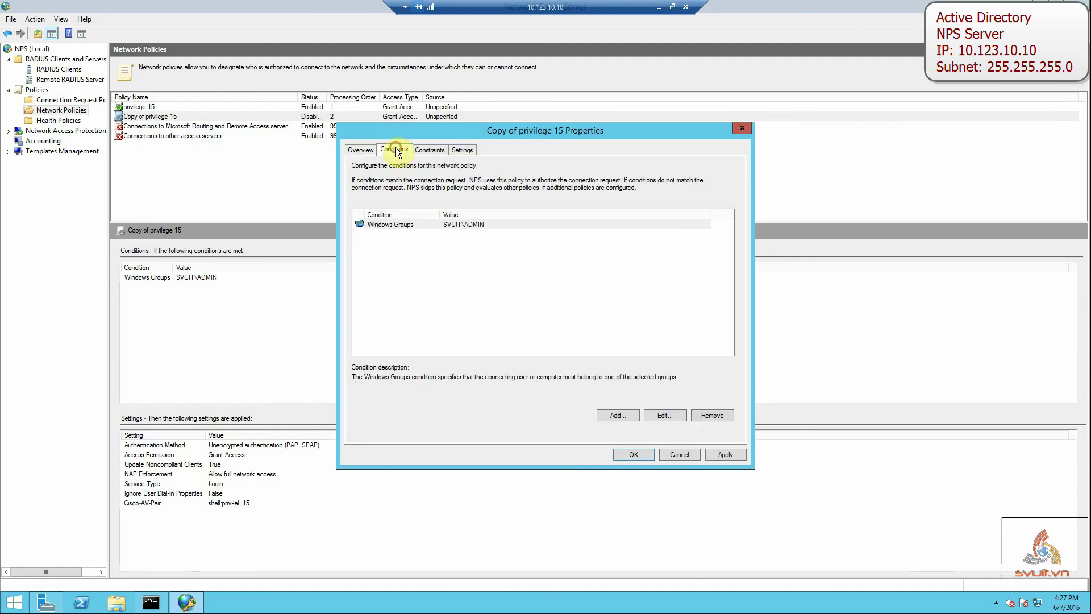
pyautogui.click(440, 226)
pyautogui.click(663, 415)
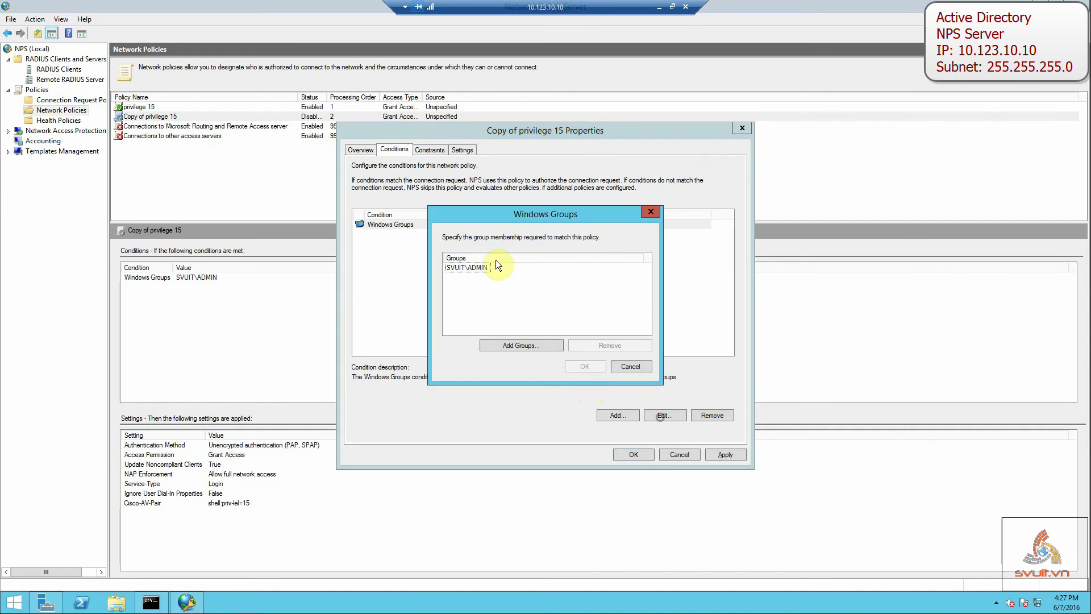
pyautogui.click(480, 267)
pyautogui.click(601, 345)
pyautogui.click(535, 345)
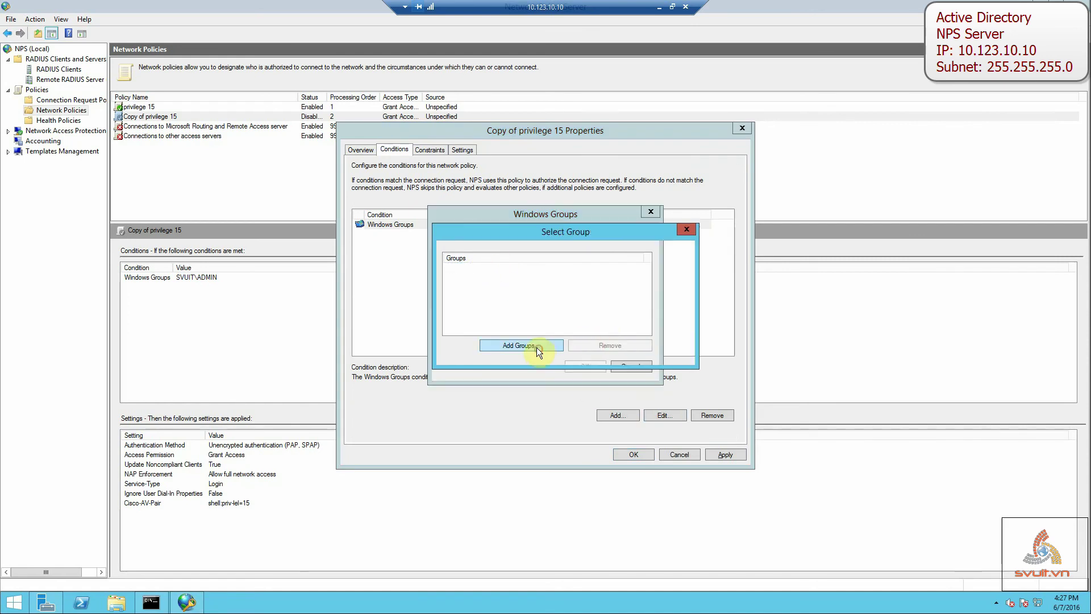
pyautogui.write('STAFF')
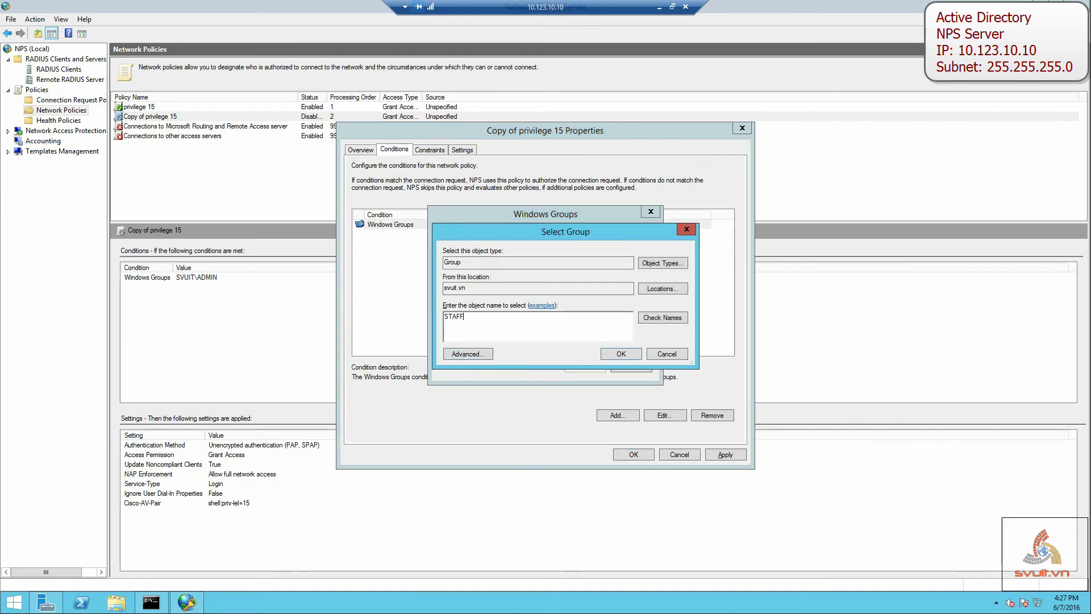
pyautogui.click(649, 318)
pyautogui.click(621, 354)
pyautogui.click(595, 367)
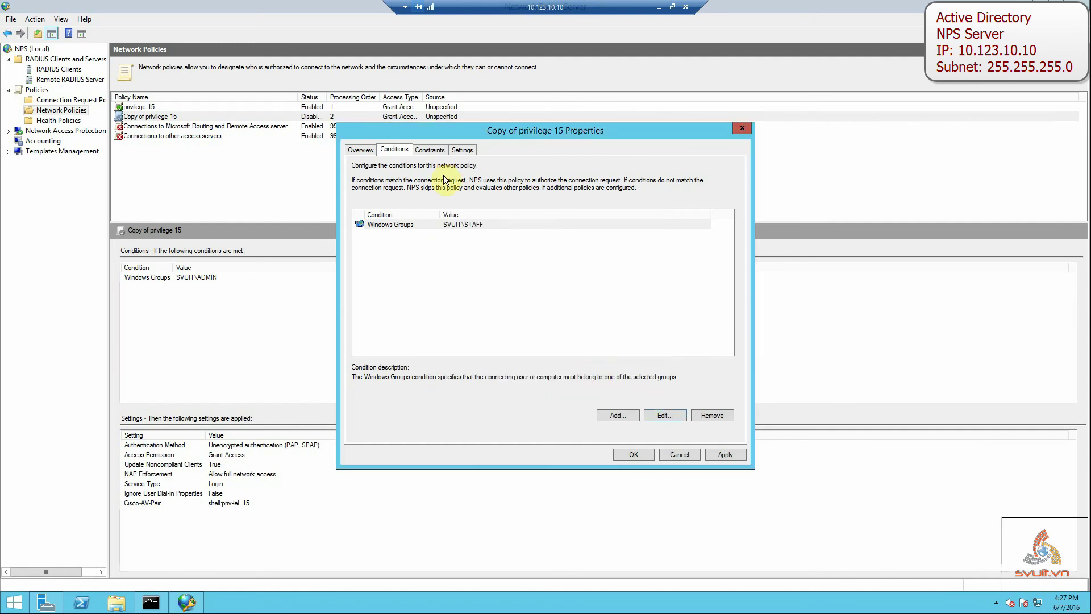
# Change the Cisco-AV-Pair value to shell:priv-lvl=5 and save the policy properties.
pyautogui.click(429, 150)
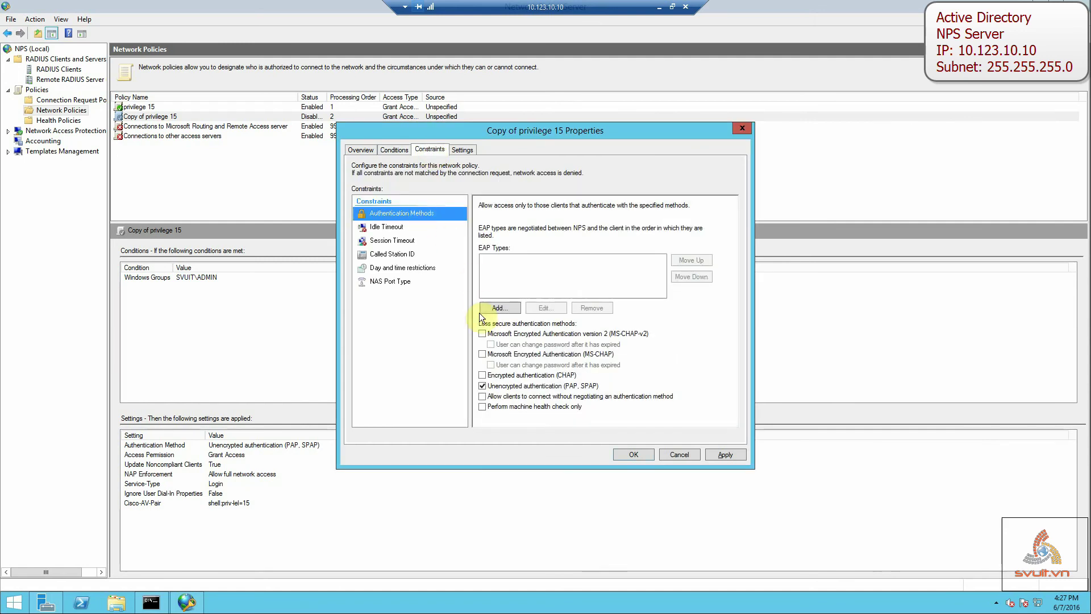
pyautogui.click(453, 147)
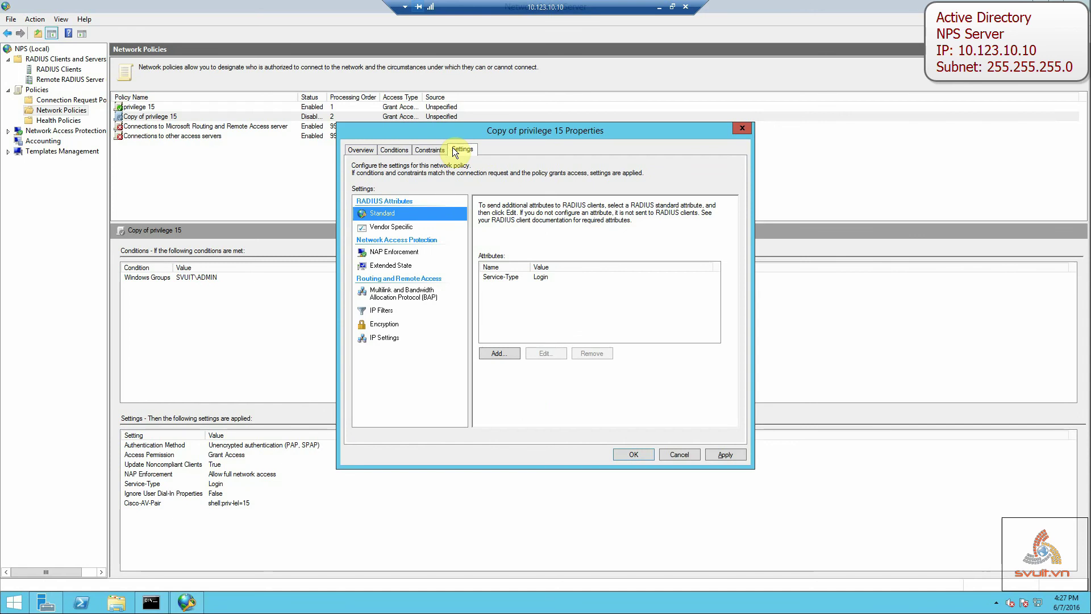
pyautogui.click(386, 226)
pyautogui.click(500, 277)
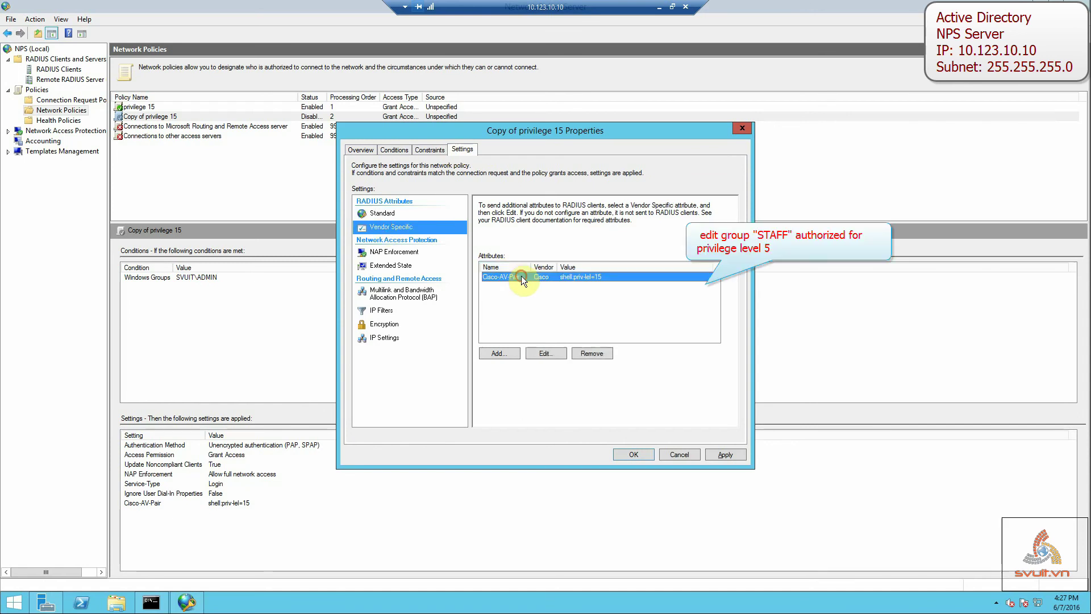
pyautogui.click(540, 353)
pyautogui.click(501, 301)
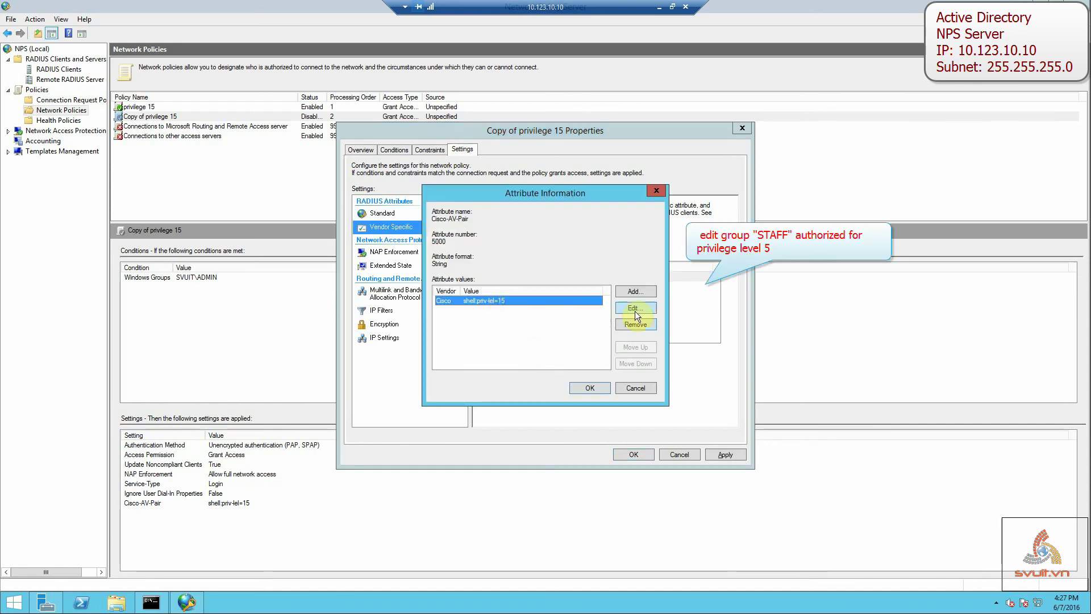
pyautogui.click(636, 307)
pyautogui.click(489, 323)
pyautogui.press('BackSpace')
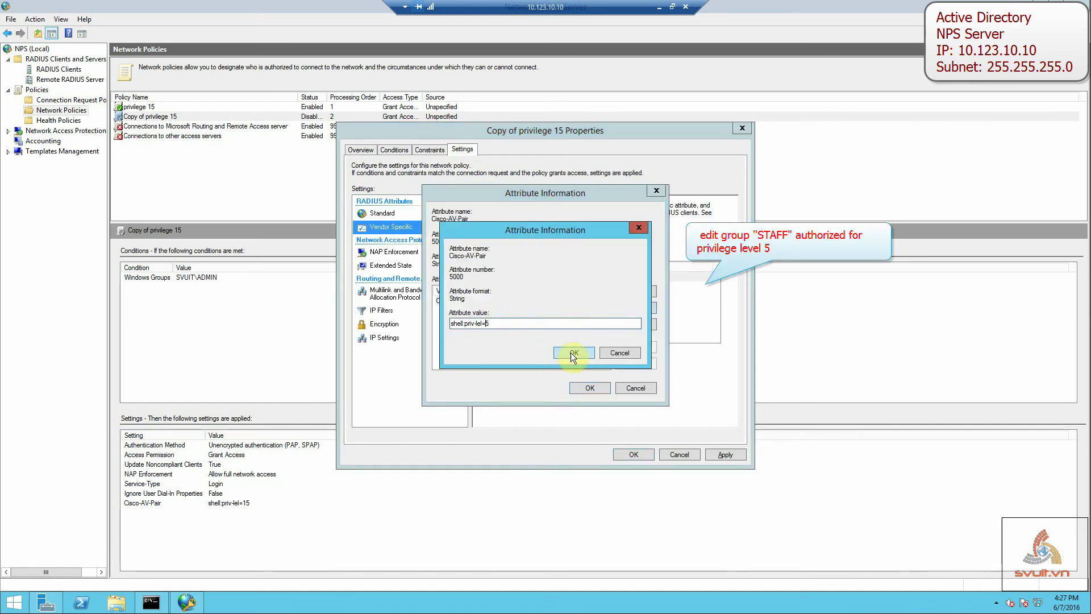
pyautogui.click(572, 353)
pyautogui.click(589, 386)
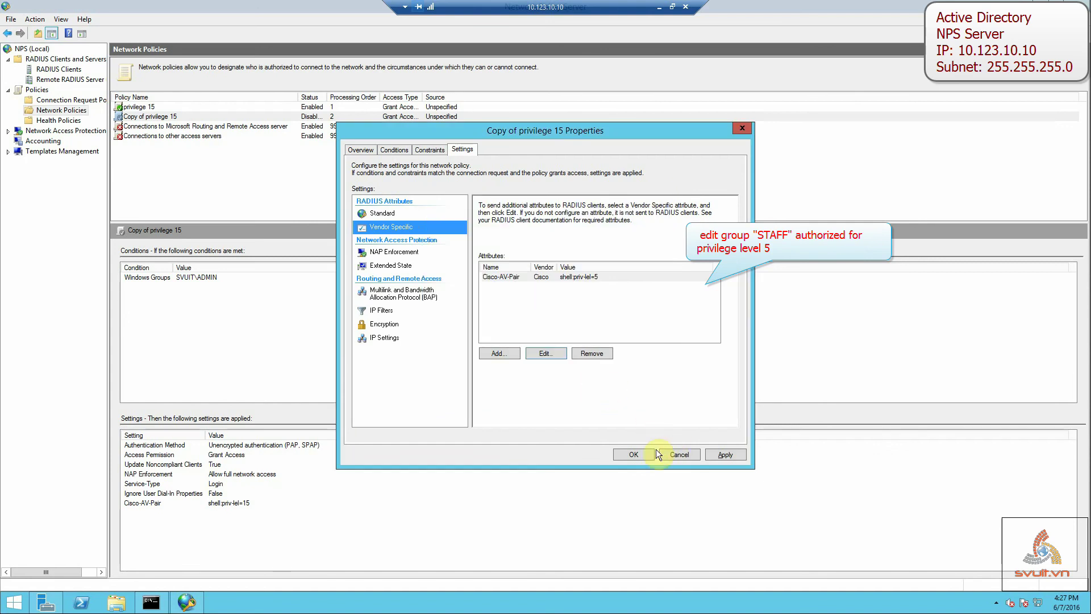
pyautogui.click(721, 455)
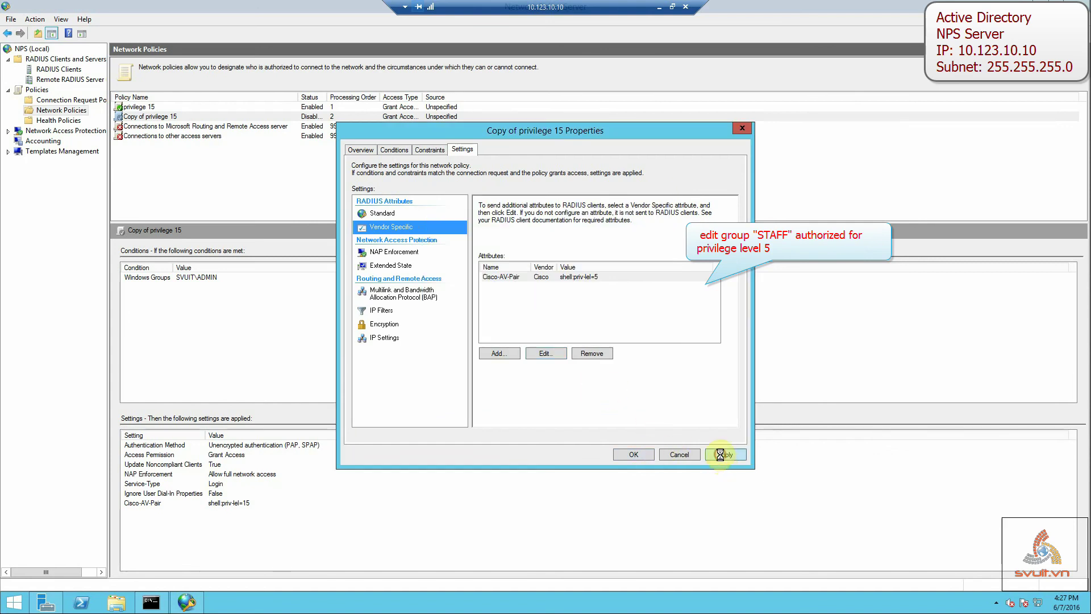
pyautogui.click(633, 453)
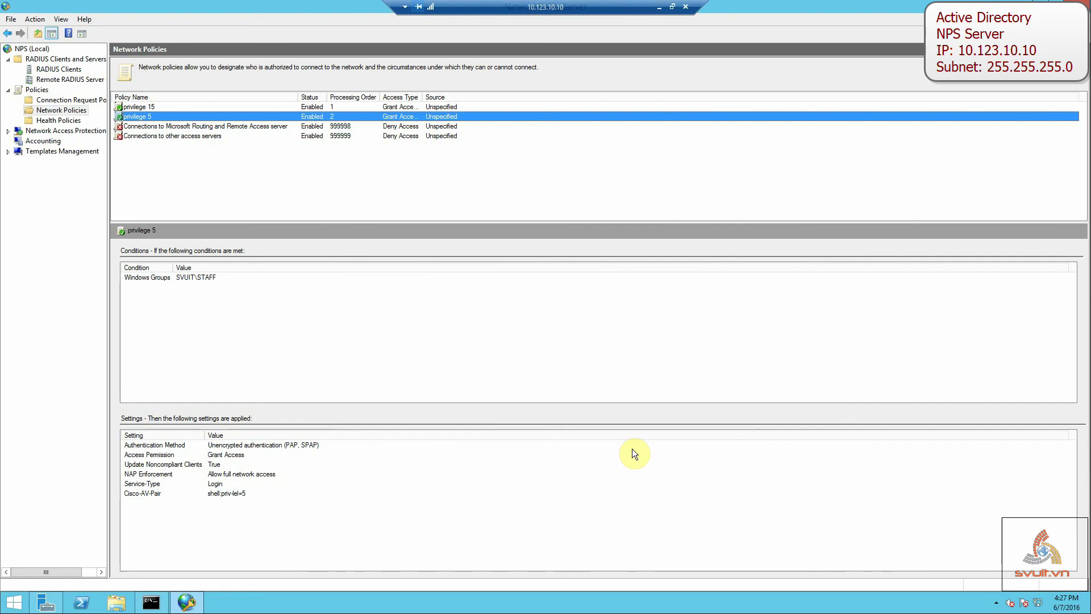
# Stop the NPS service from the NPS (Local) server node.
pyautogui.click(23, 49)
pyautogui.rightClick(23, 50)
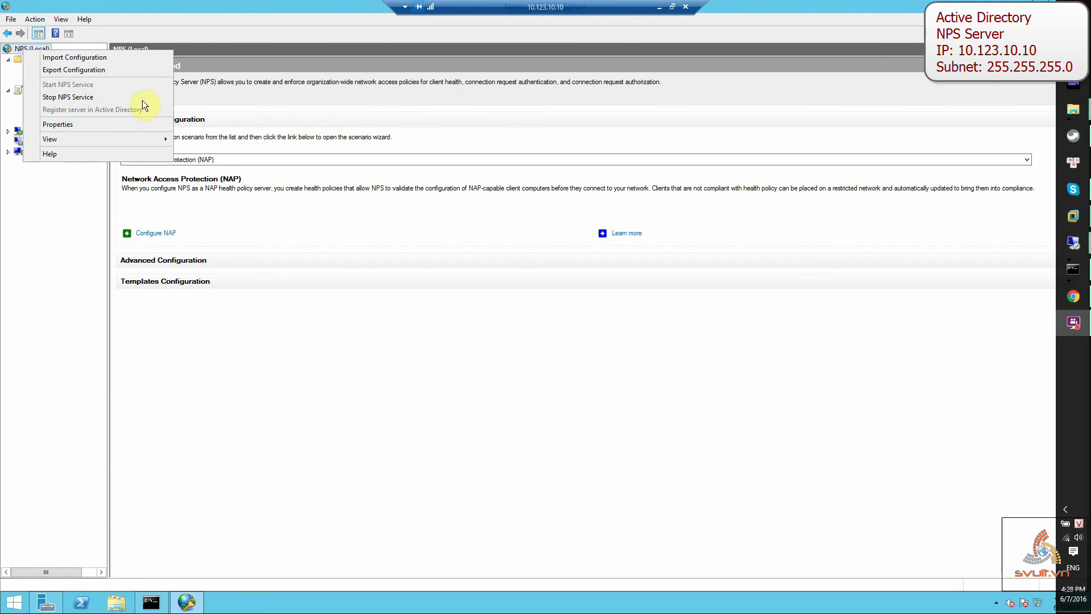
pyautogui.press('Escape')
pyautogui.rightClick(44, 49)
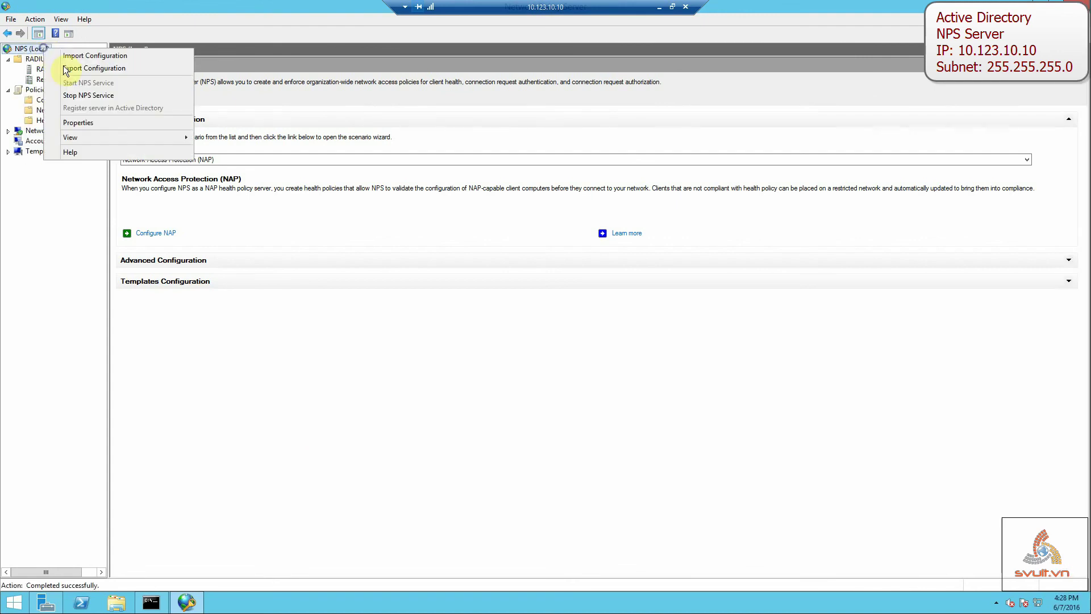
pyautogui.click(82, 96)
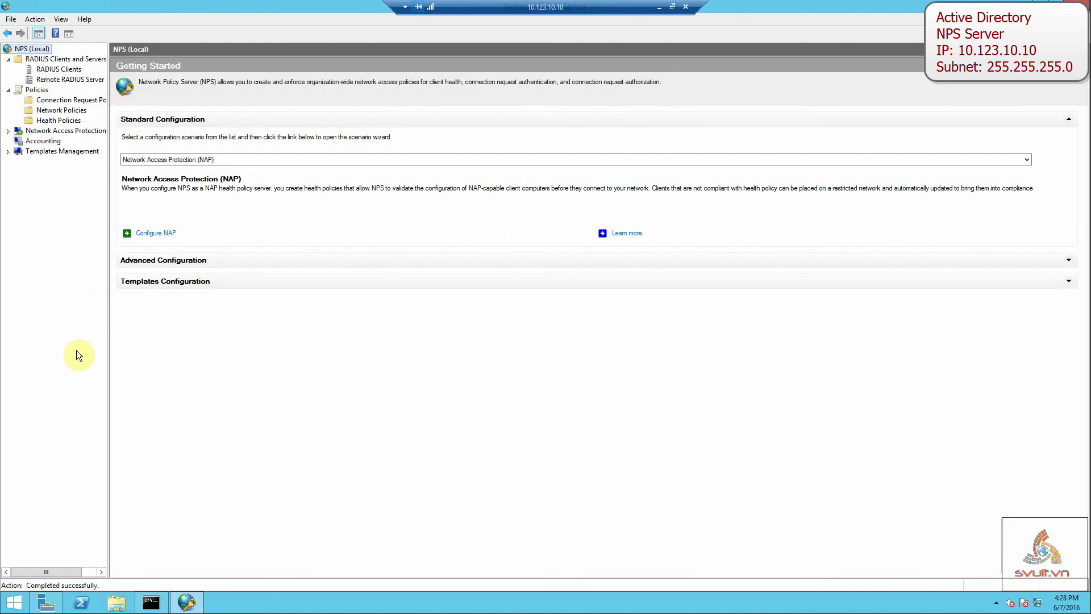
# Start the NPS service again and confirm it is running.
pyautogui.click(40, 47)
pyautogui.rightClick(43, 46)
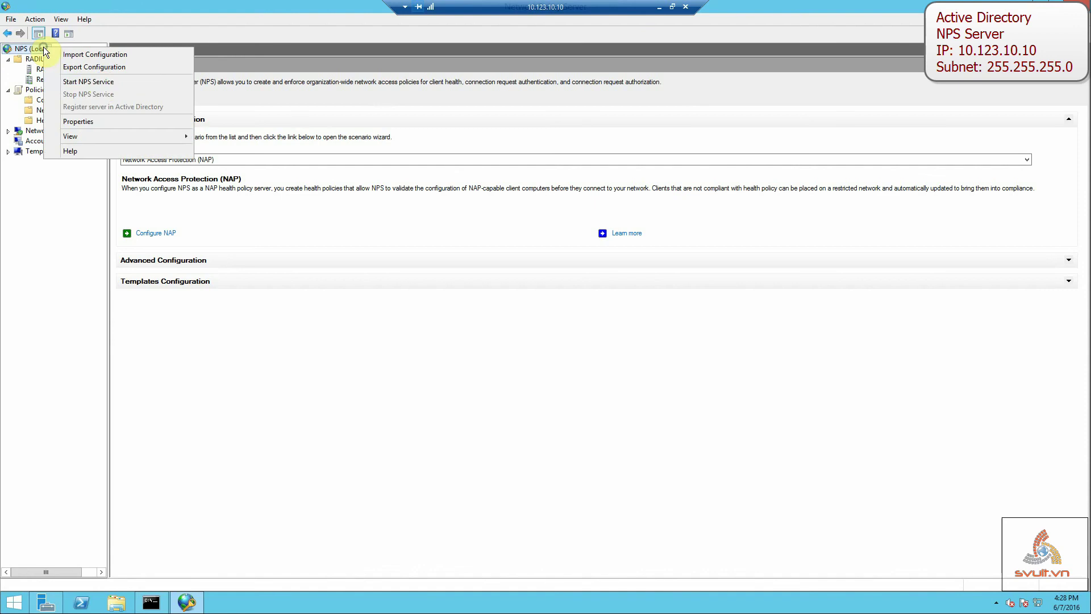
pyautogui.click(101, 81)
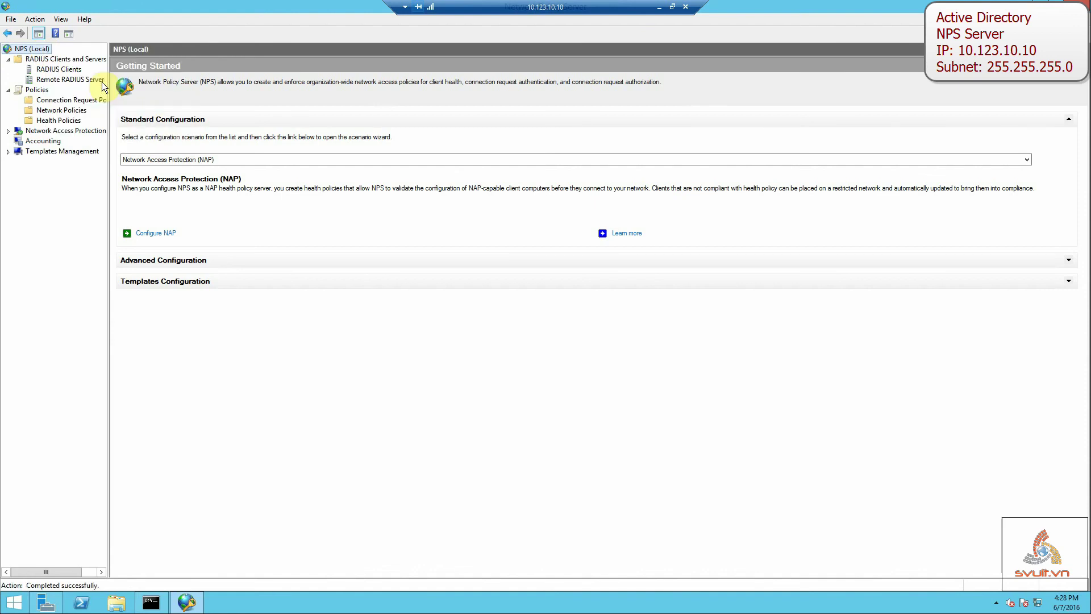
pyautogui.rightClick(47, 49)
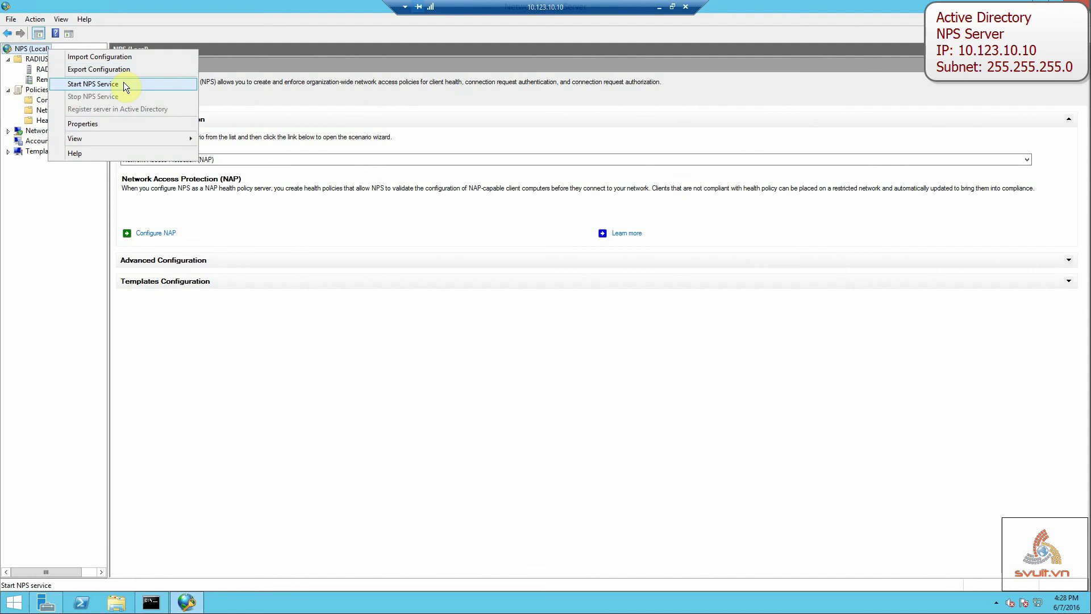
pyautogui.click(123, 83)
pyautogui.rightClick(50, 48)
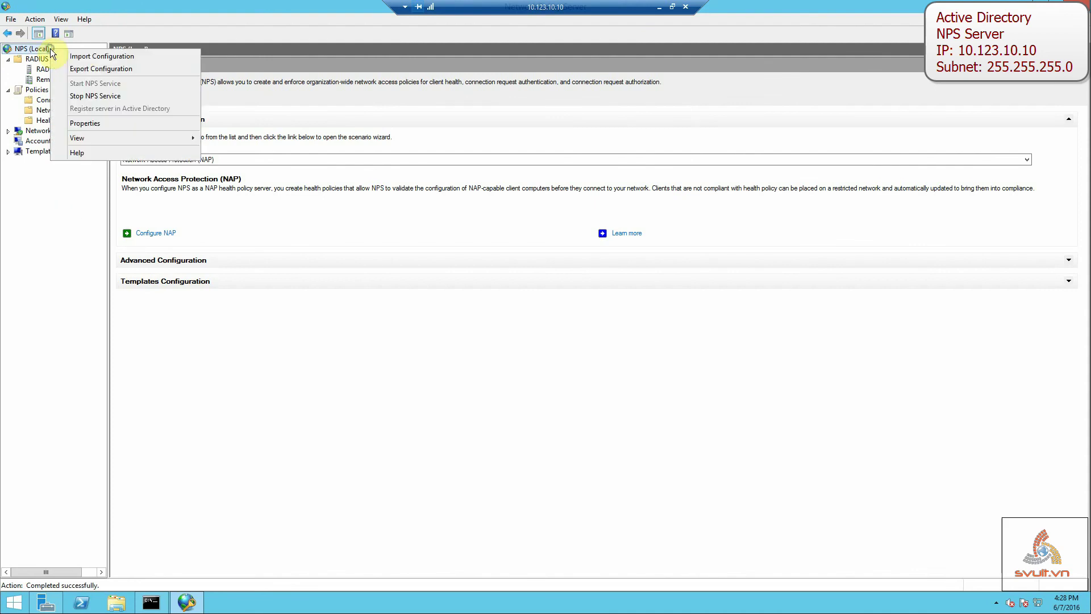
pyautogui.click(87, 94)
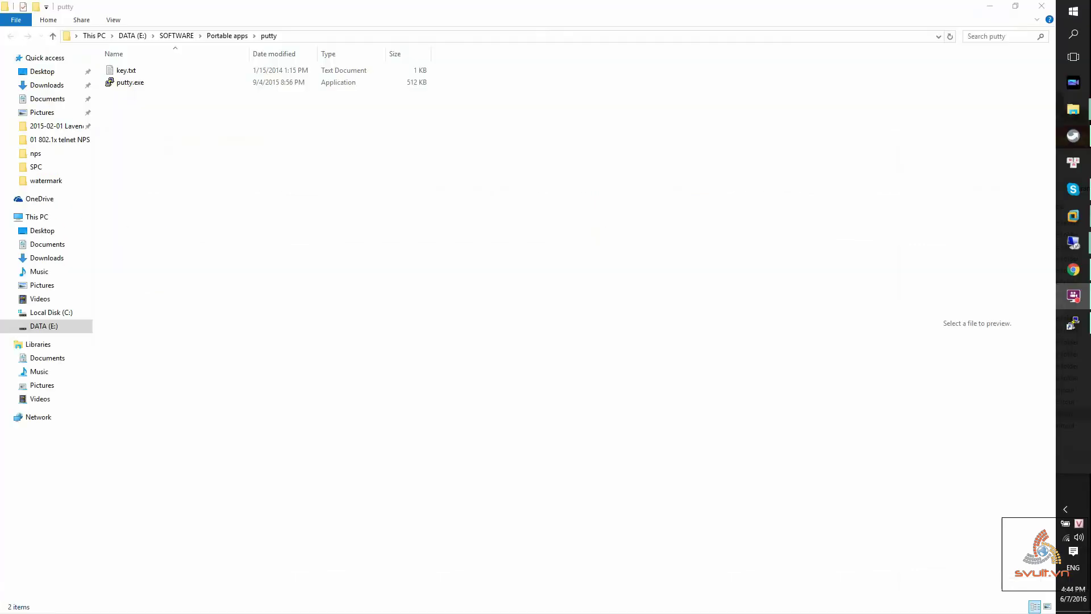